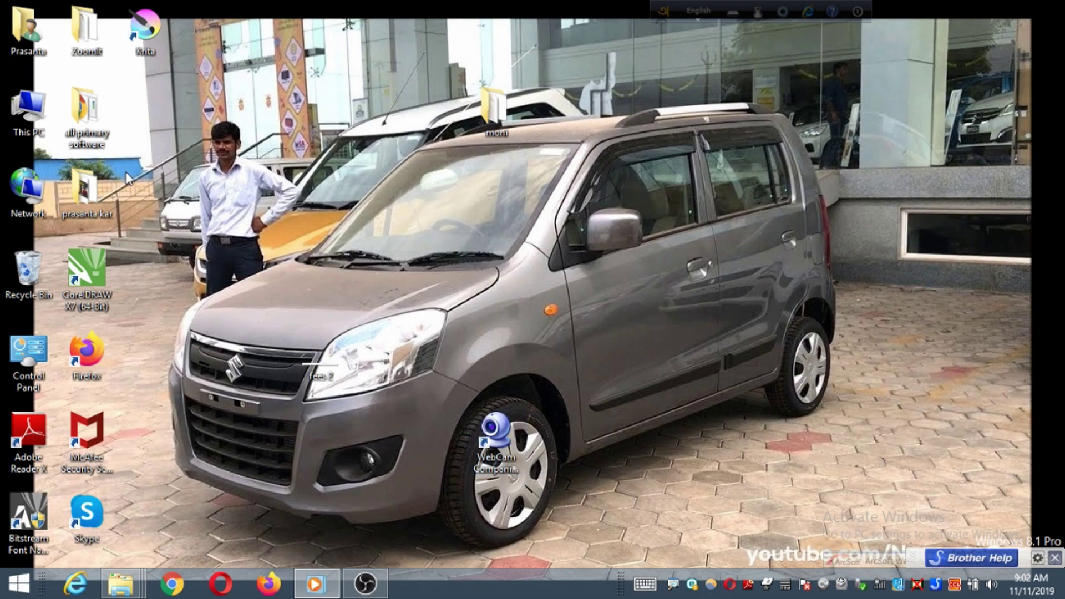
Launch ModarisV6R1 from the 'all primary software' folder, then minimize it and close Explorer
{"action": "double_click", "coordinate": [98, 105]}
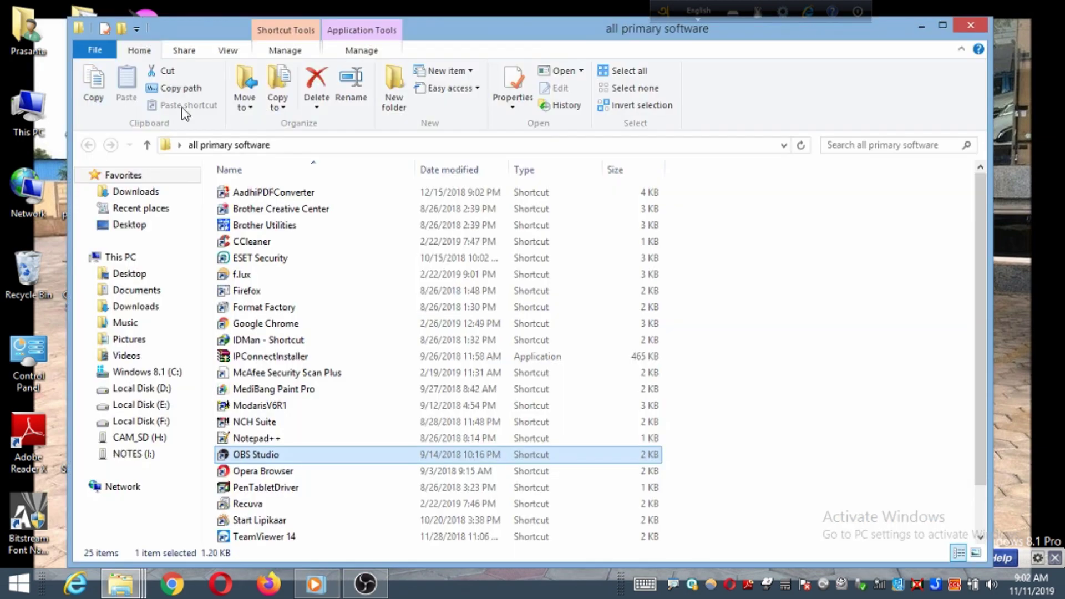
{"action": "left_click", "coordinate": [304, 453]}
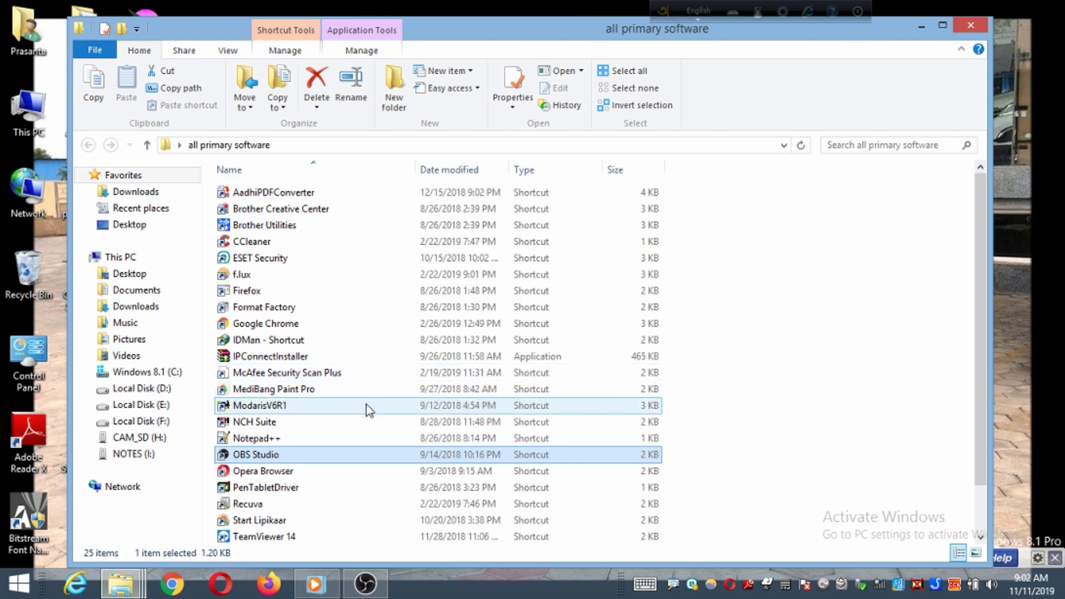
{"action": "scroll", "coordinate": [333, 399], "scroll_direction": "down", "scroll_amount": 1}
{"action": "double_click", "coordinate": [288, 361]}
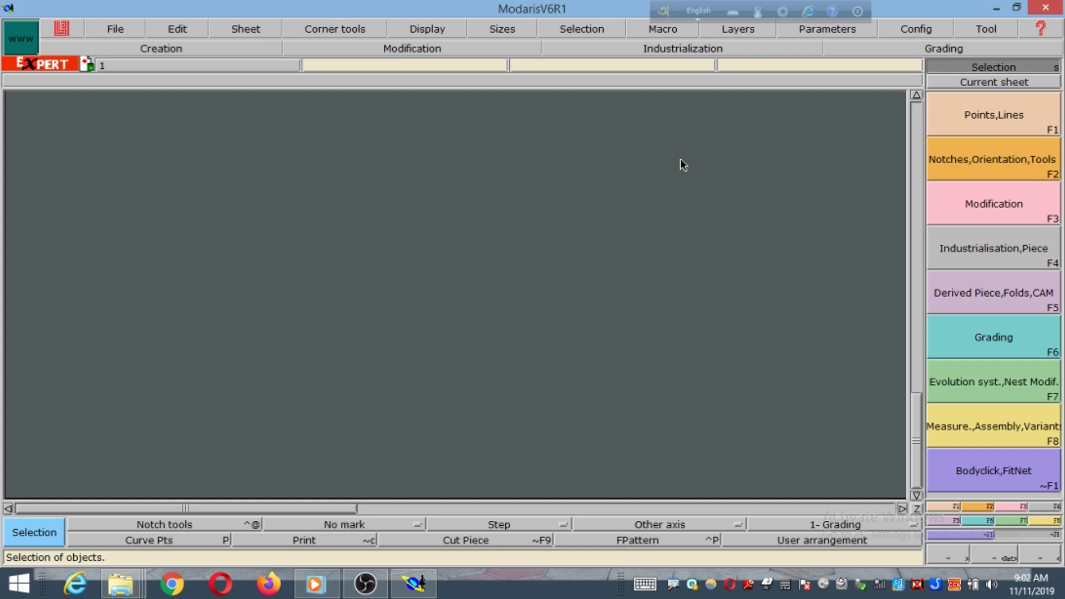
{"action": "left_click", "coordinate": [997, 9]}
{"action": "left_click", "coordinate": [922, 25]}
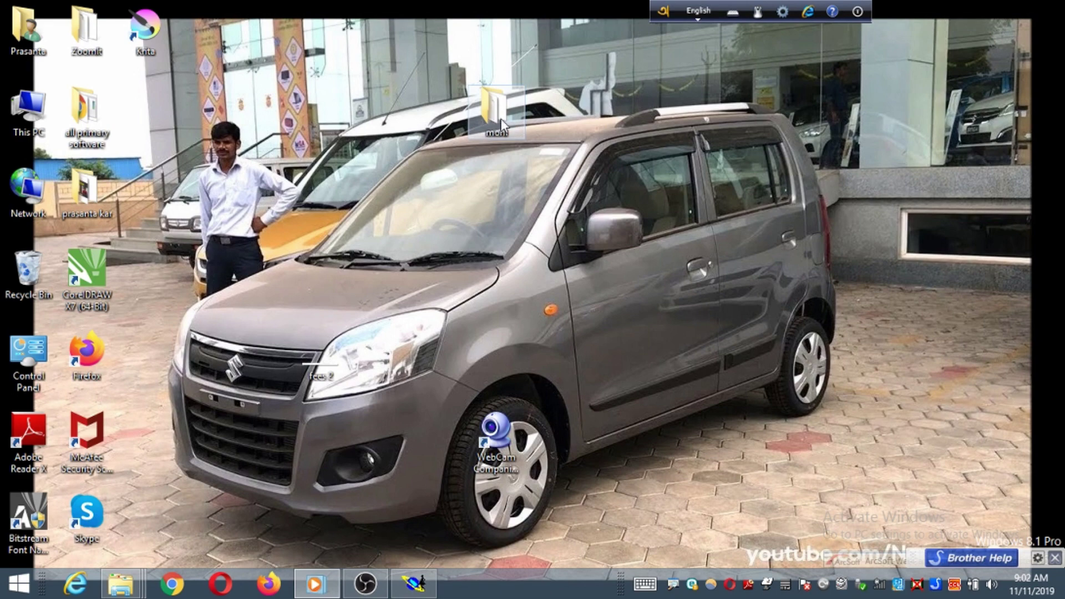
{"action": "left_click_drag", "start_coordinate": [502, 123], "coordinate": [449, 125]}
{"action": "double_click", "coordinate": [449, 125]}
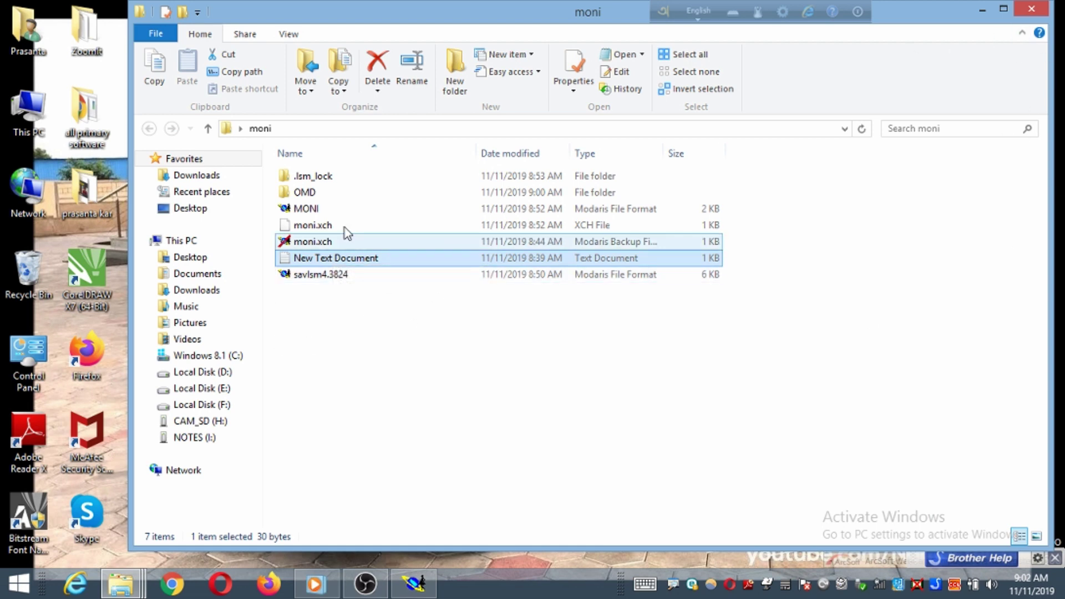
{"action": "left_click", "coordinate": [1042, 16]}
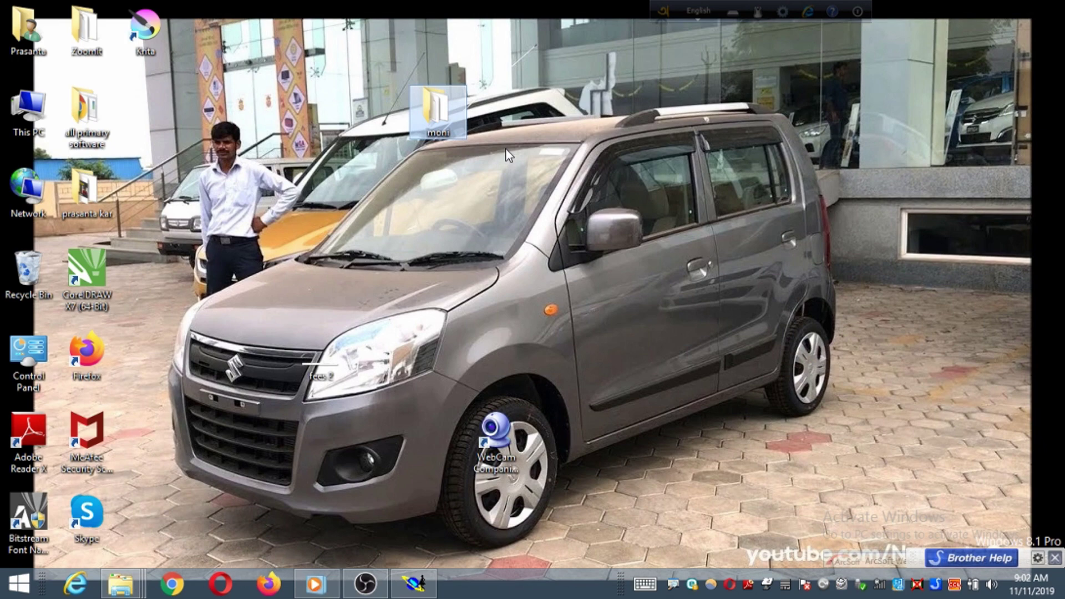
Add a new desktop folder via New > Folder and name it the user's name plus ' 1'
{"action": "right_click", "coordinate": [397, 134]}
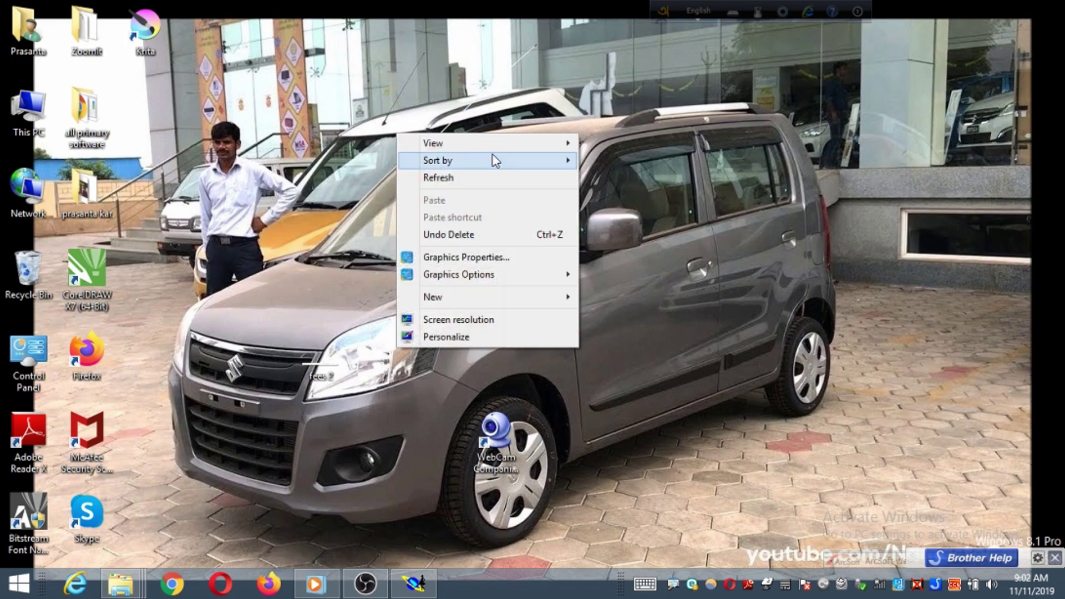
{"action": "mouse_move", "coordinate": [452, 302]}
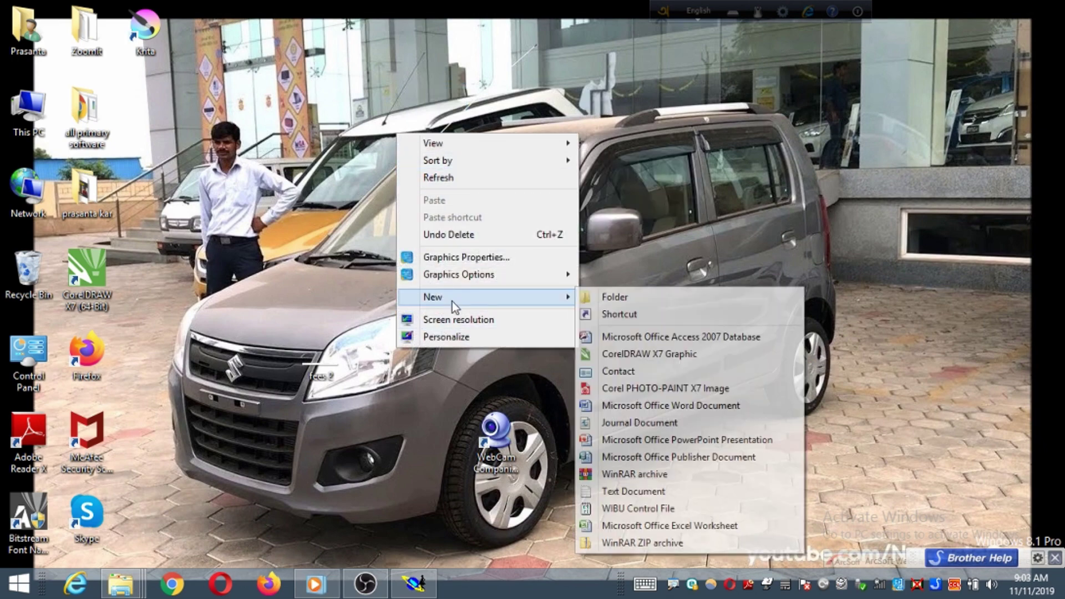
{"action": "left_click", "coordinate": [616, 298]}
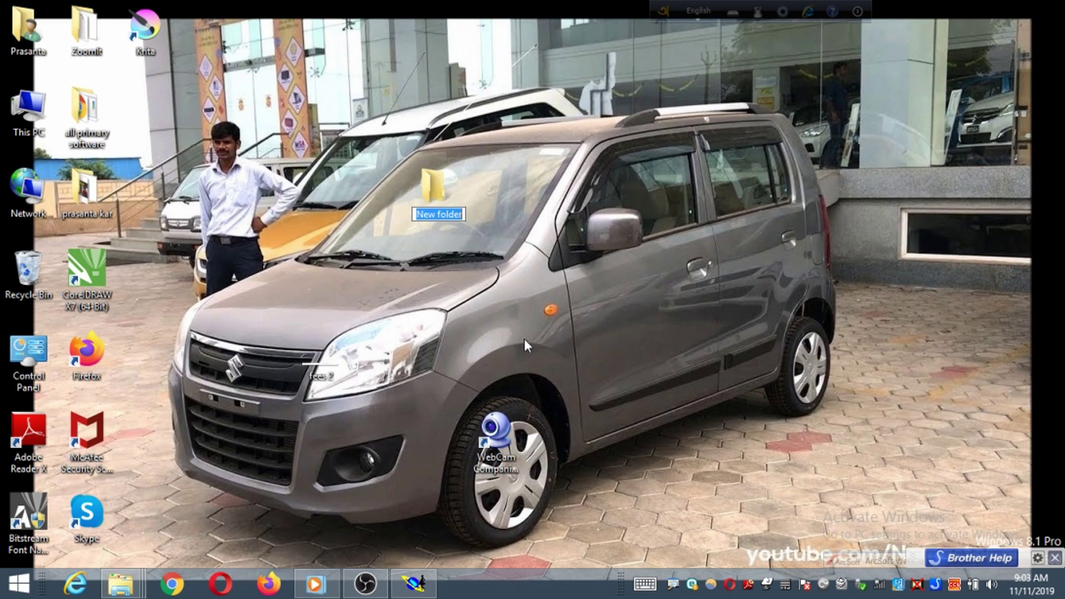
{"action": "type", "text": "P"}
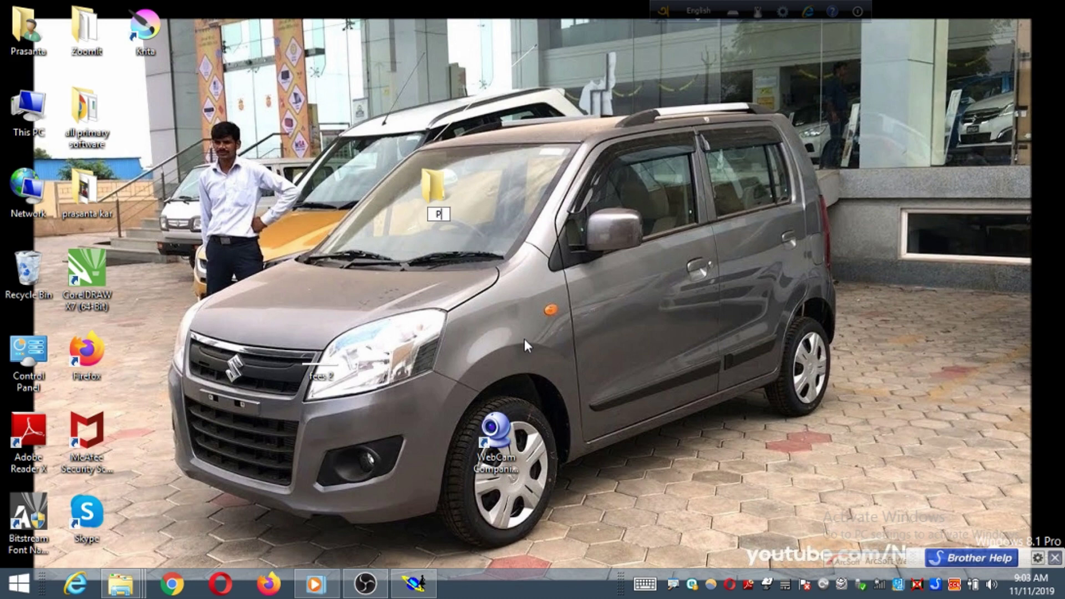
{"action": "type", "text": "RASANTA"}
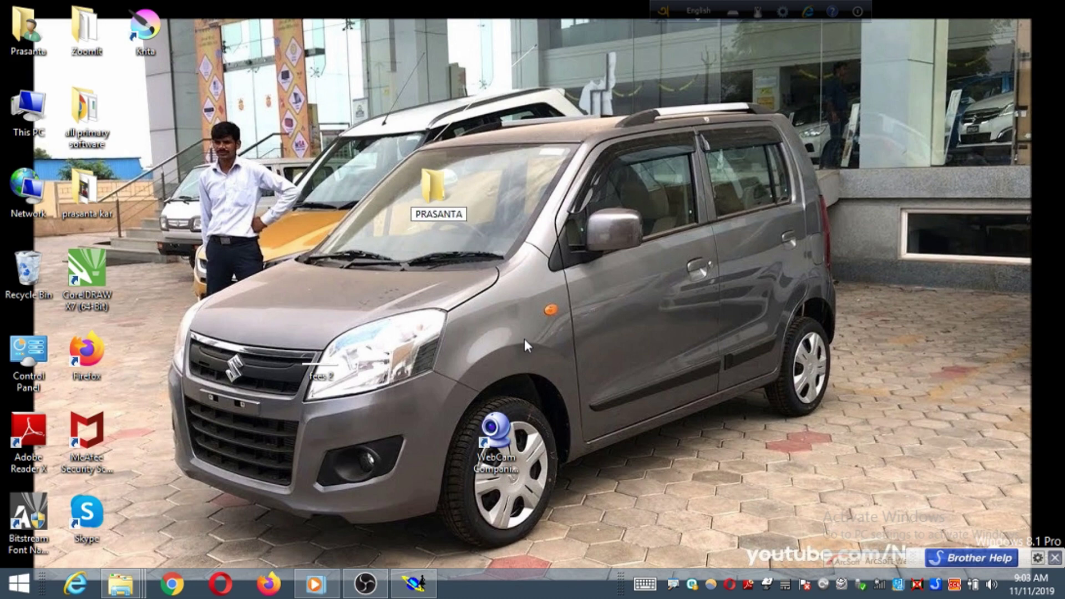
{"action": "type", "text": " 1"}
{"action": "left_click", "coordinate": [501, 252]}
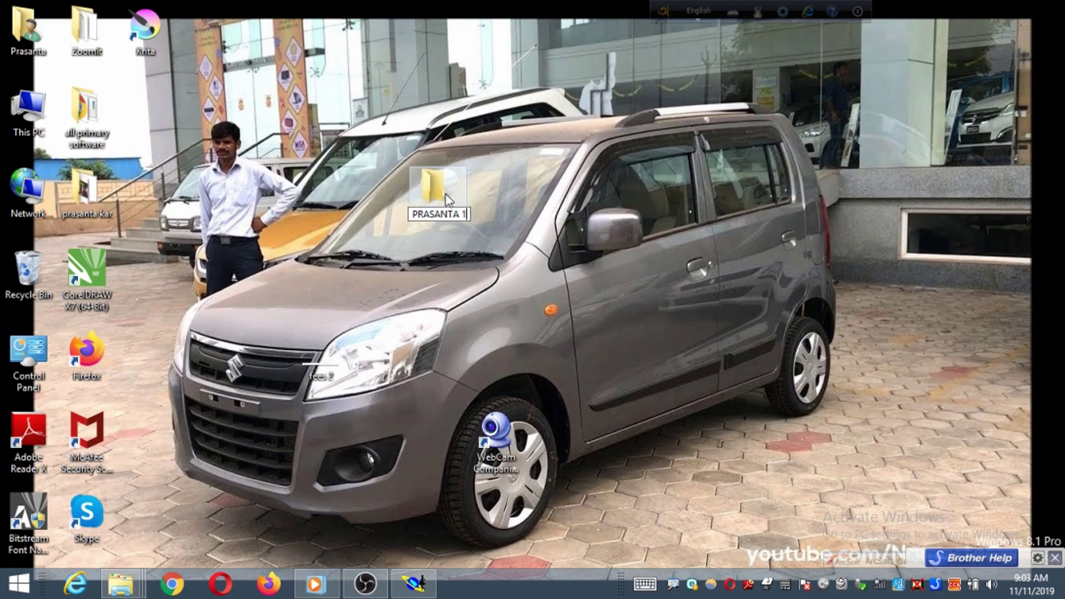
Open the new folder, add a New Text Document there and open it in Notepad
{"action": "key", "text": "Return"}
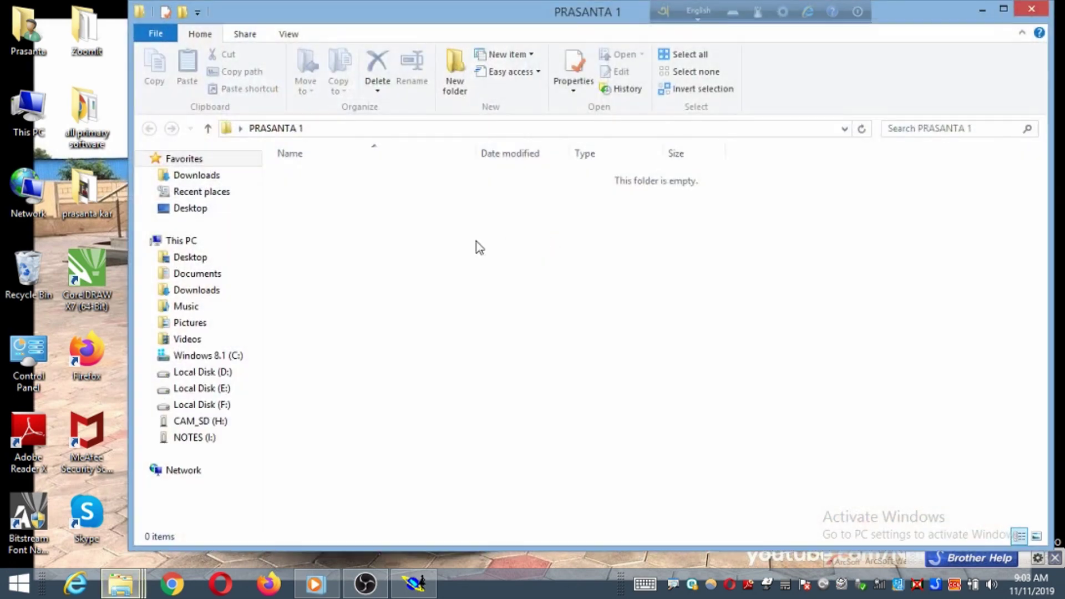
{"action": "right_click", "coordinate": [430, 230]}
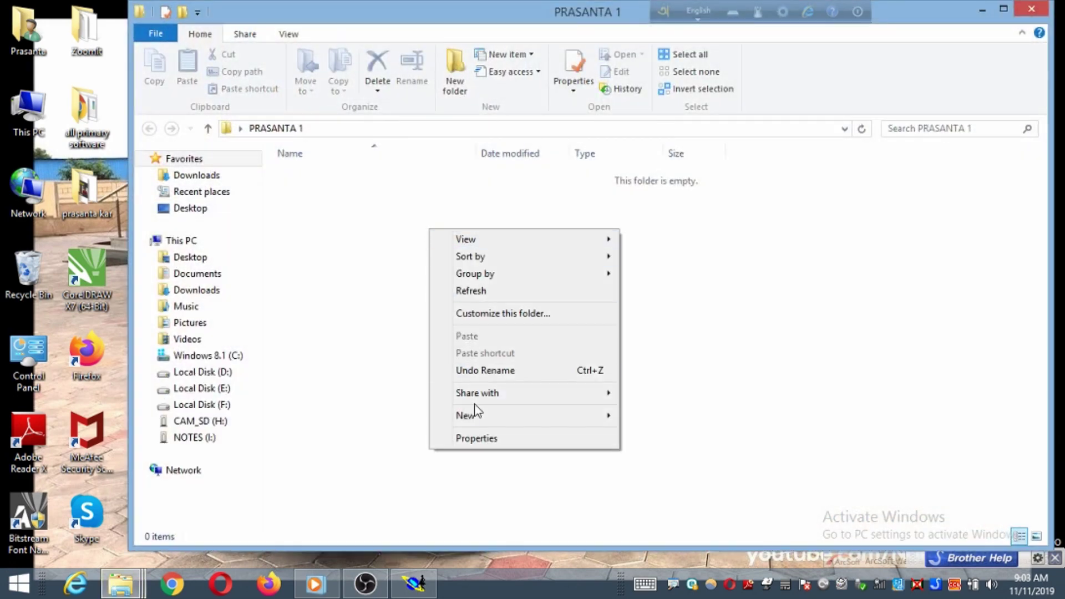
{"action": "mouse_move", "coordinate": [495, 420]}
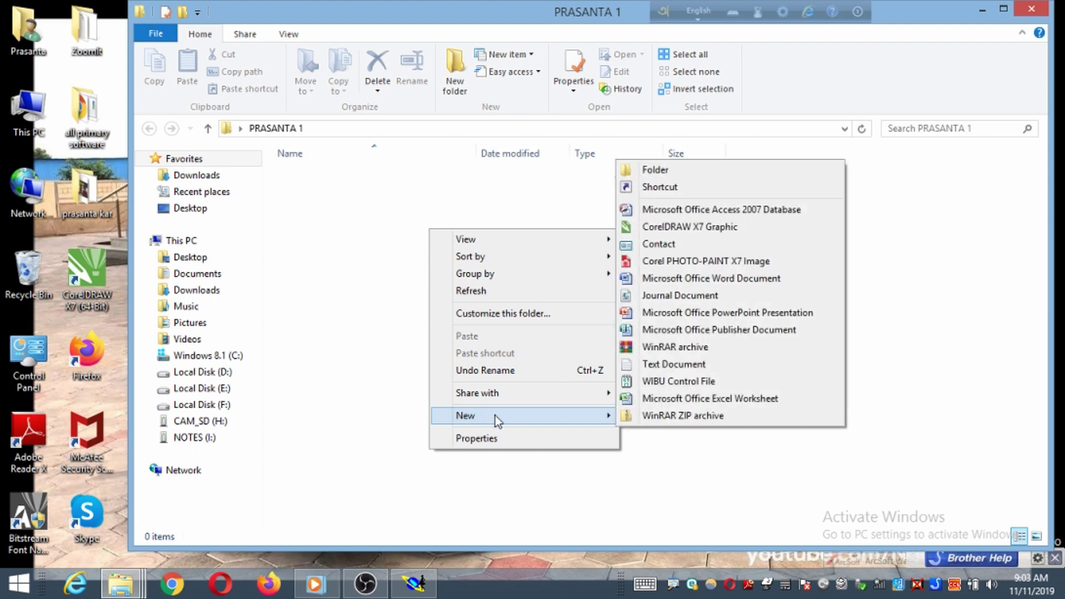
{"action": "left_click", "coordinate": [676, 364]}
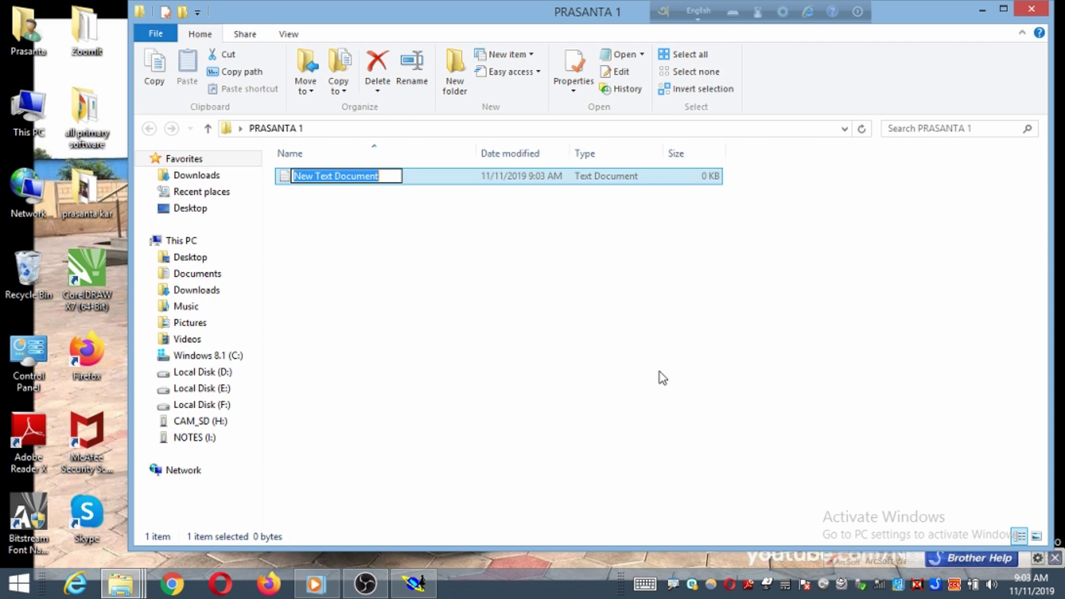
{"action": "double_click", "coordinate": [427, 180]}
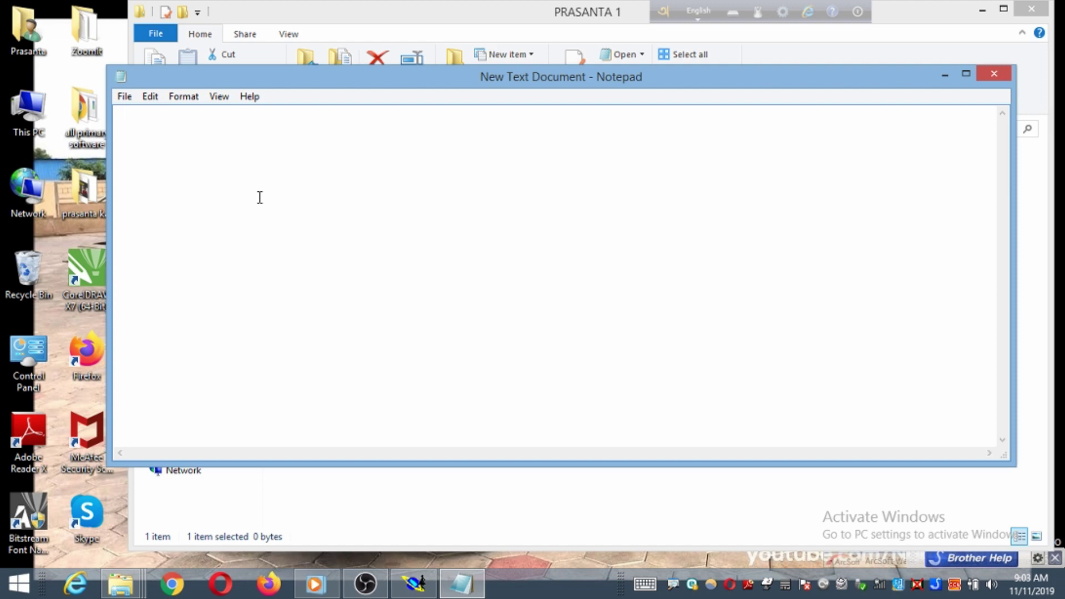
Type the size list alpha, xs, x, s, l, xl, 2xl, 3xl, one entry per line
{"action": "type", "text": "a"}
{"action": "type", "text": "lp"}
{"action": "type", "text": "ha "}
{"action": "type", "text": "xs"}
{"action": "key", "text": "Return"}
{"action": "type", "text": "x"}
{"action": "key", "text": "Return"}
{"action": "type", "text": "s"}
{"action": "key", "text": "Return"}
{"action": "type", "text": "1"}
{"action": "key", "text": "Return"}
{"action": "type", "text": "s"}
{"action": "key", "text": "BackSpace"}
{"action": "type", "text": "xl"}
{"action": "key", "text": "Return"}
{"action": "type", "text": "2x1"}
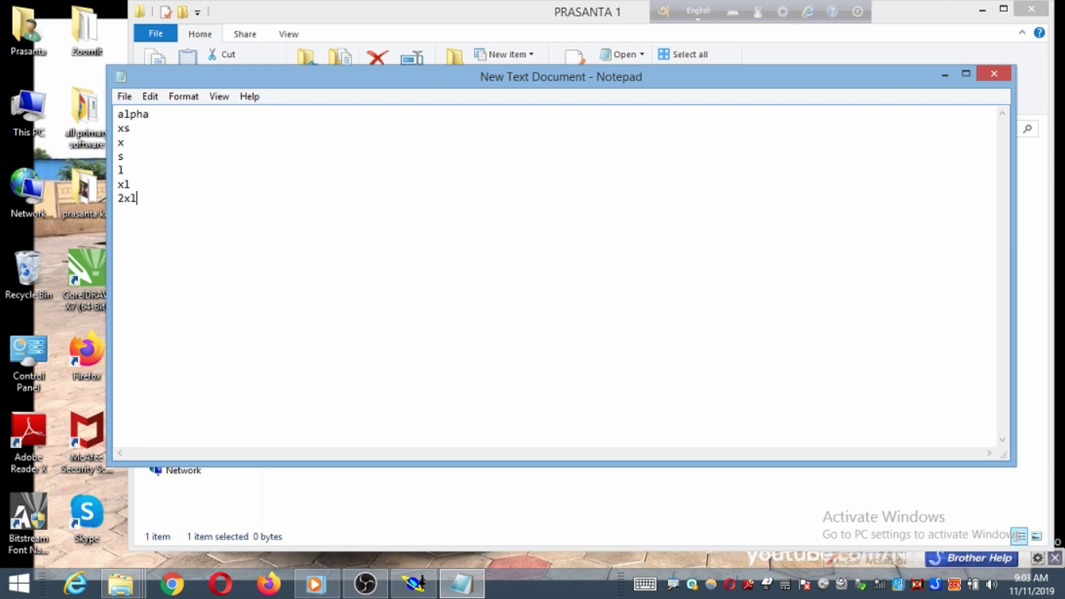
{"action": "key", "text": "Return"}
{"action": "type", "text": "3x1"}
Mark l as the base size with '*', save the file and close Notepad
{"action": "left_click", "coordinate": [120, 171]}
{"action": "type", "text": "*"}
{"action": "key", "text": "ctrl+s"}
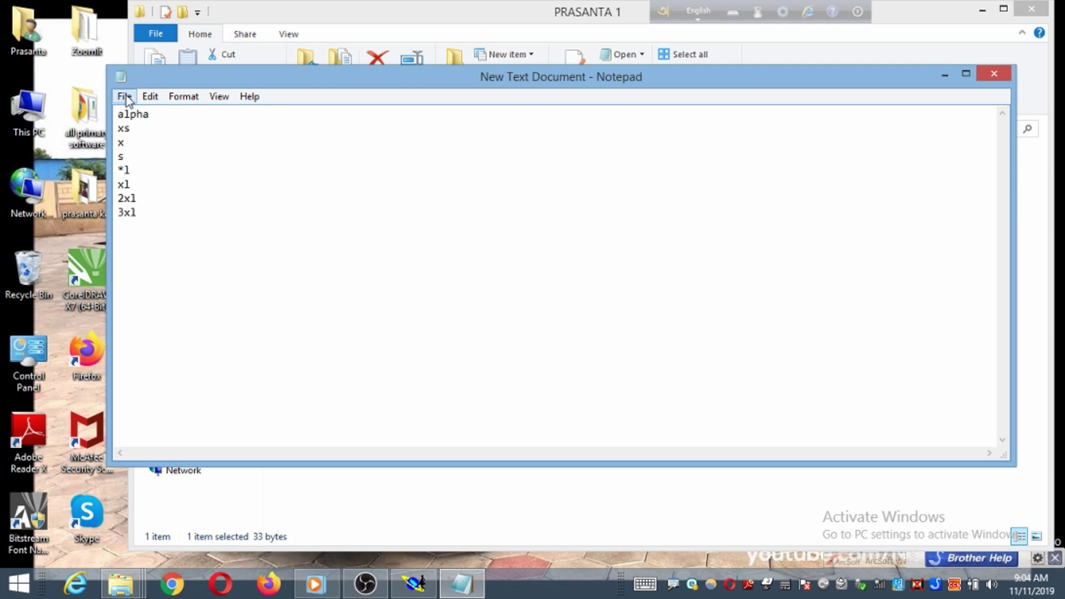
{"action": "left_click", "coordinate": [125, 98]}
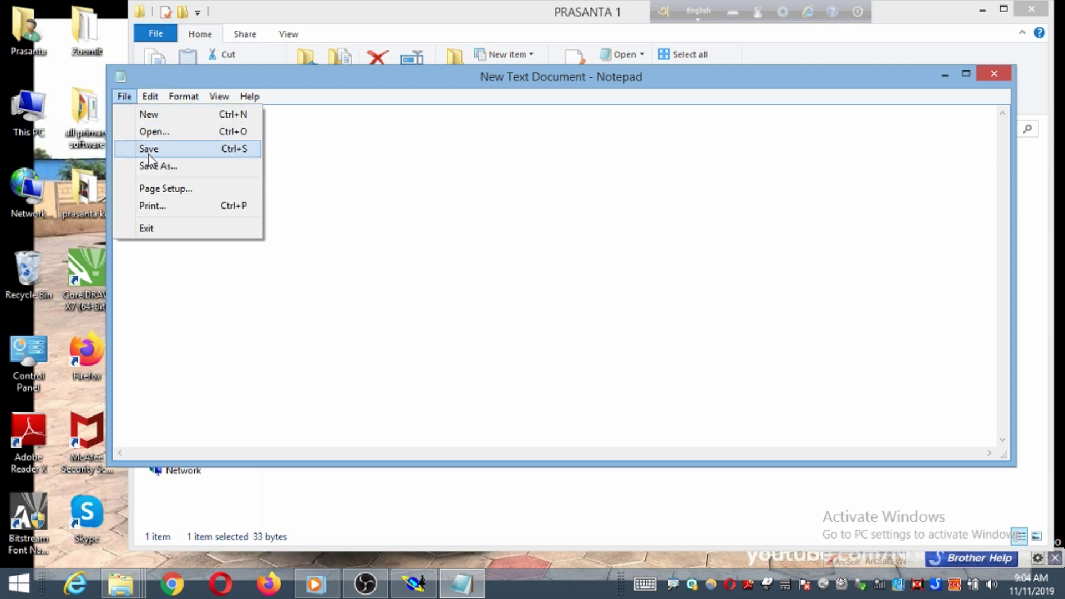
{"action": "left_click", "coordinate": [148, 150]}
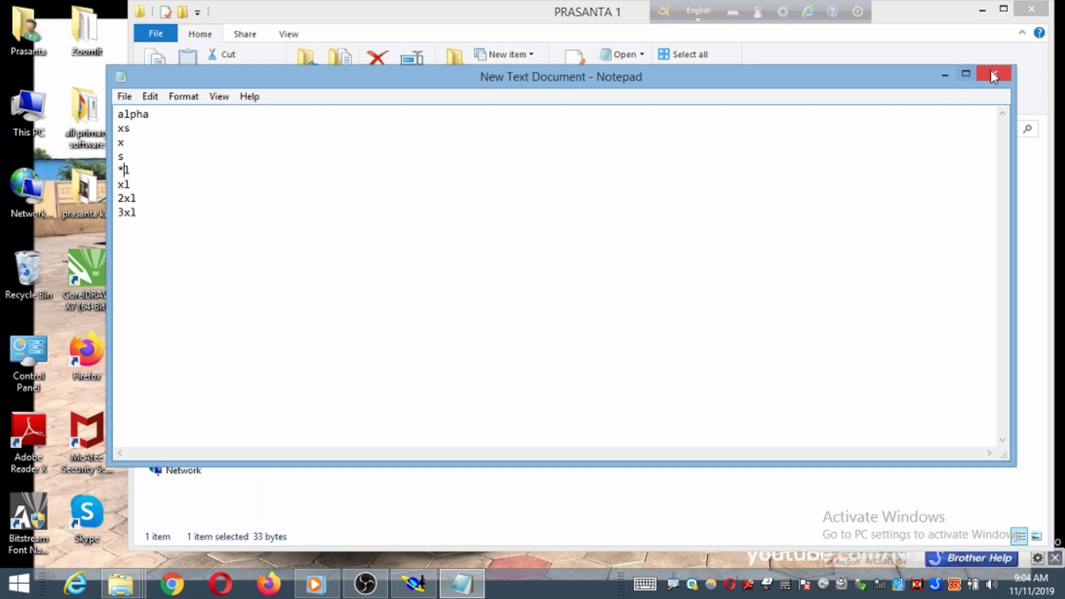
{"action": "left_click", "coordinate": [993, 76]}
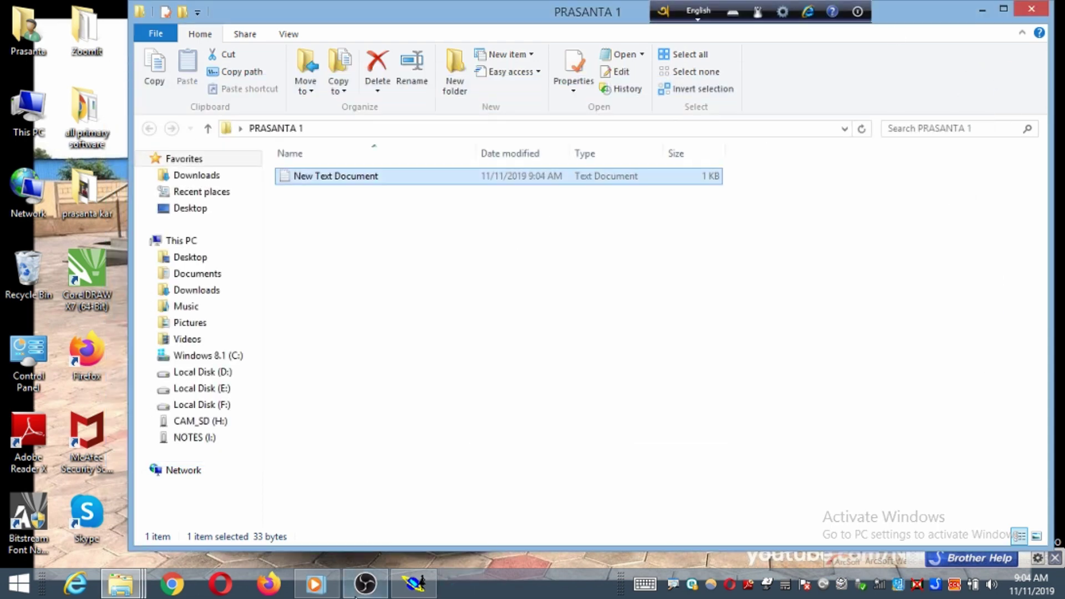
Bring Modaris back up and create a new model named with the user's name via File > New
{"action": "left_click", "coordinate": [414, 582]}
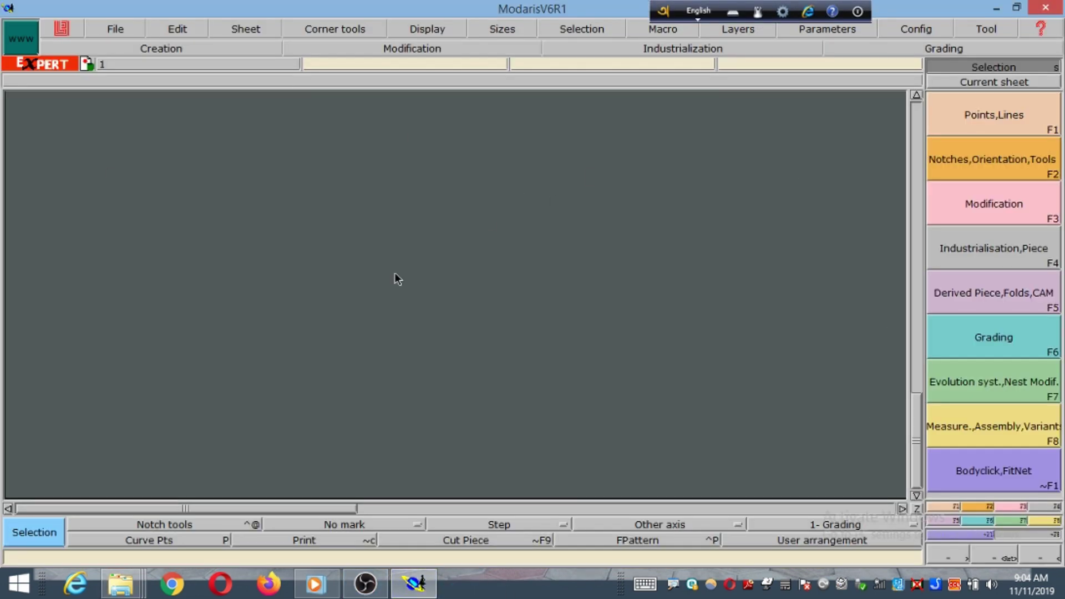
{"action": "left_click", "coordinate": [122, 30]}
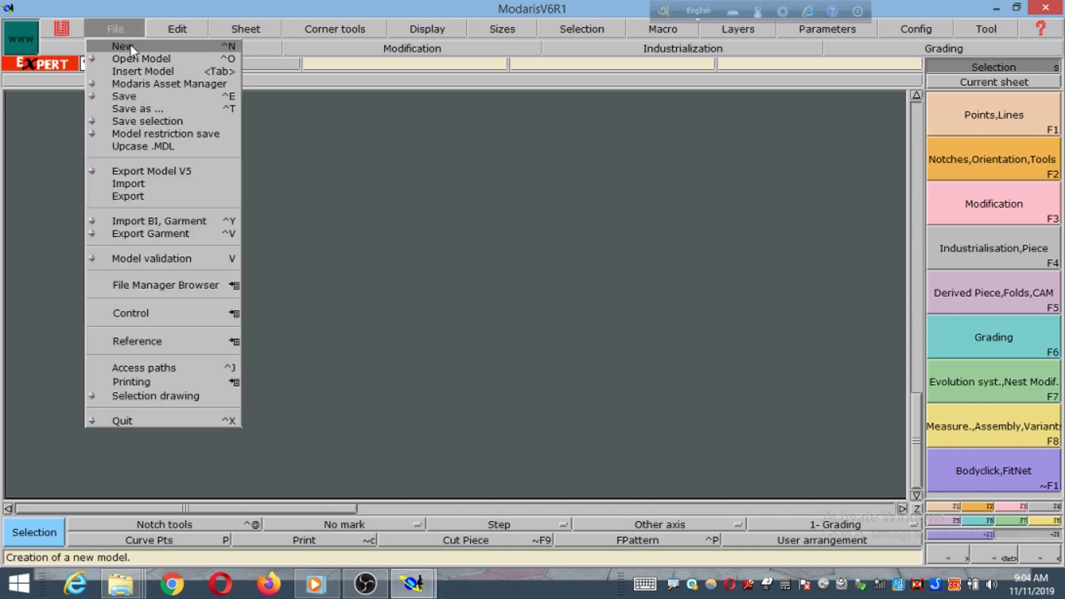
{"action": "left_click", "coordinate": [131, 45]}
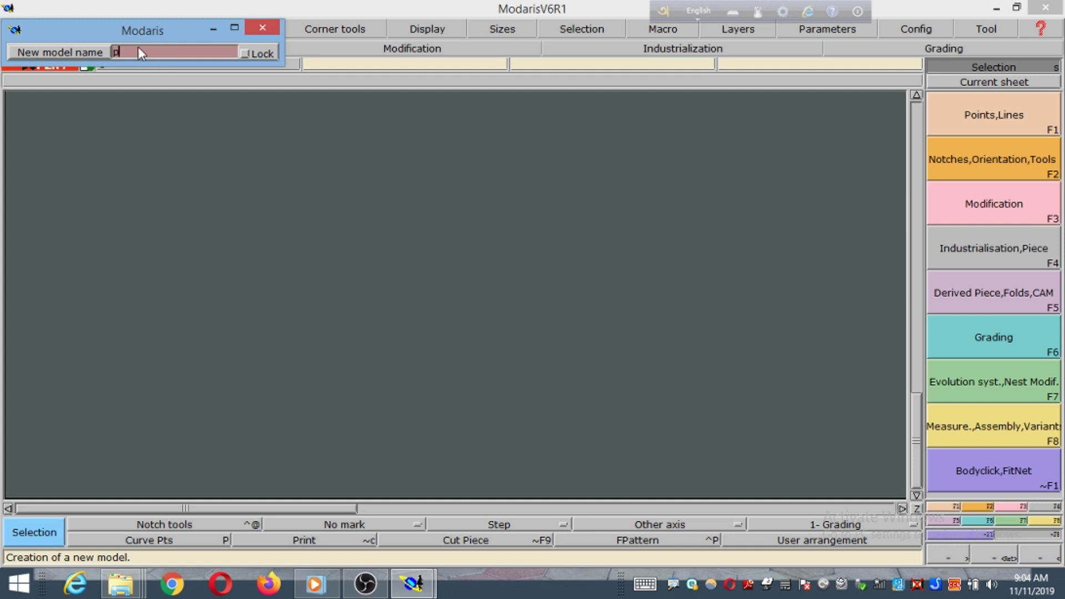
{"action": "type", "text": "rasanta kar"}
{"action": "key", "text": "Return"}
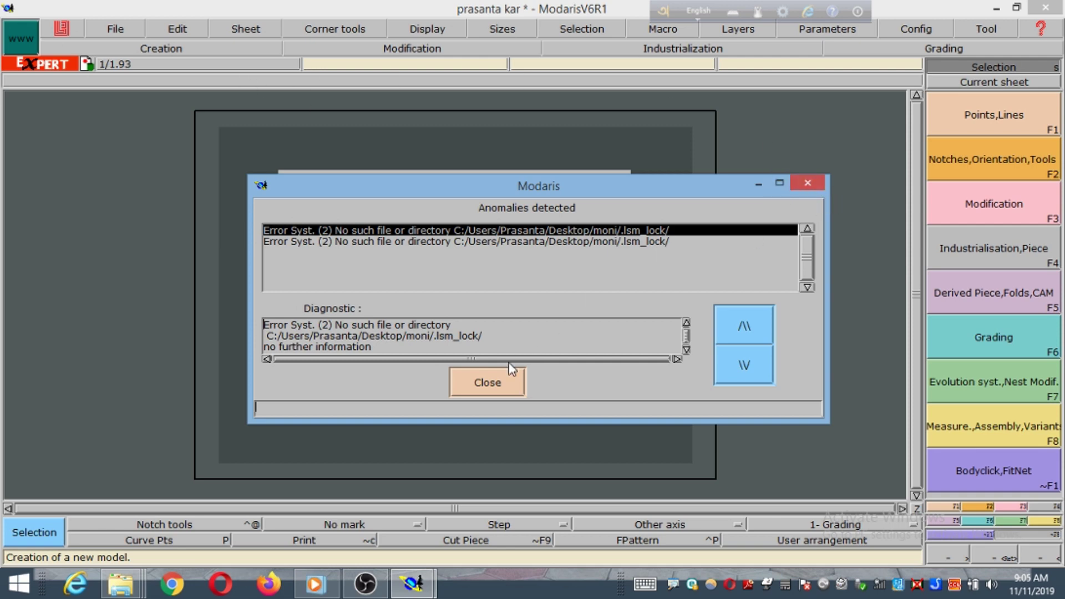
Dismiss the anomalies report and add a new blank sheet from the Sheet menu
{"action": "left_click", "coordinate": [490, 387]}
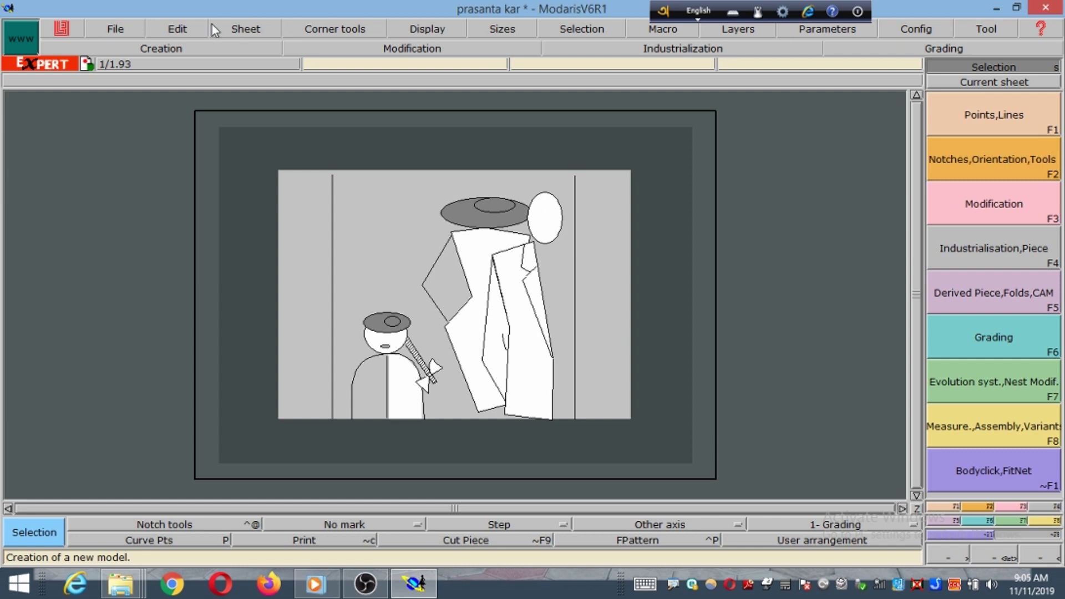
{"action": "left_click", "coordinate": [242, 35]}
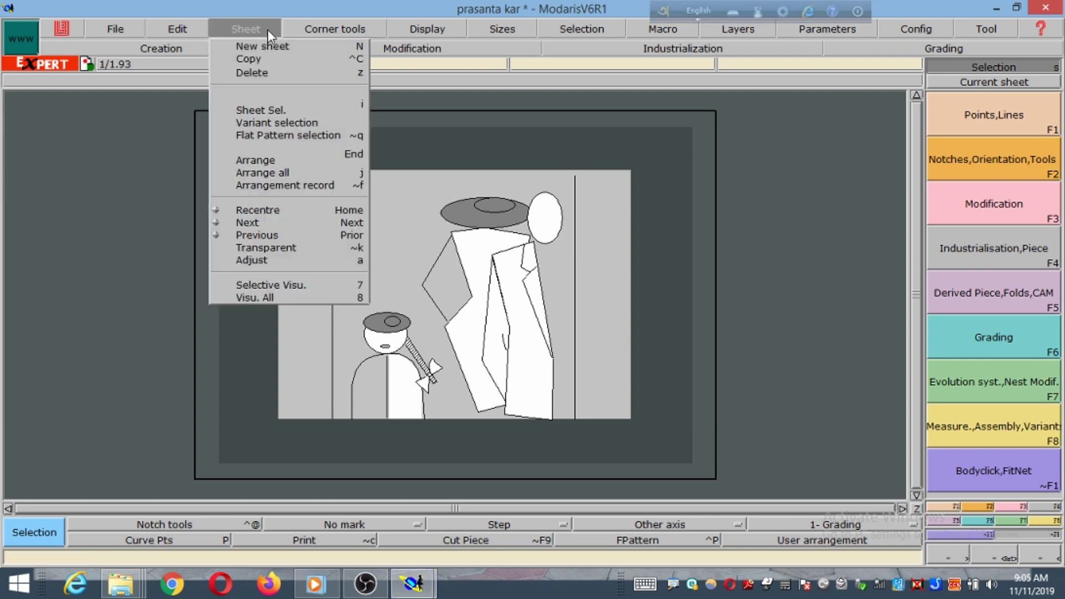
{"action": "mouse_move", "coordinate": [335, 29]}
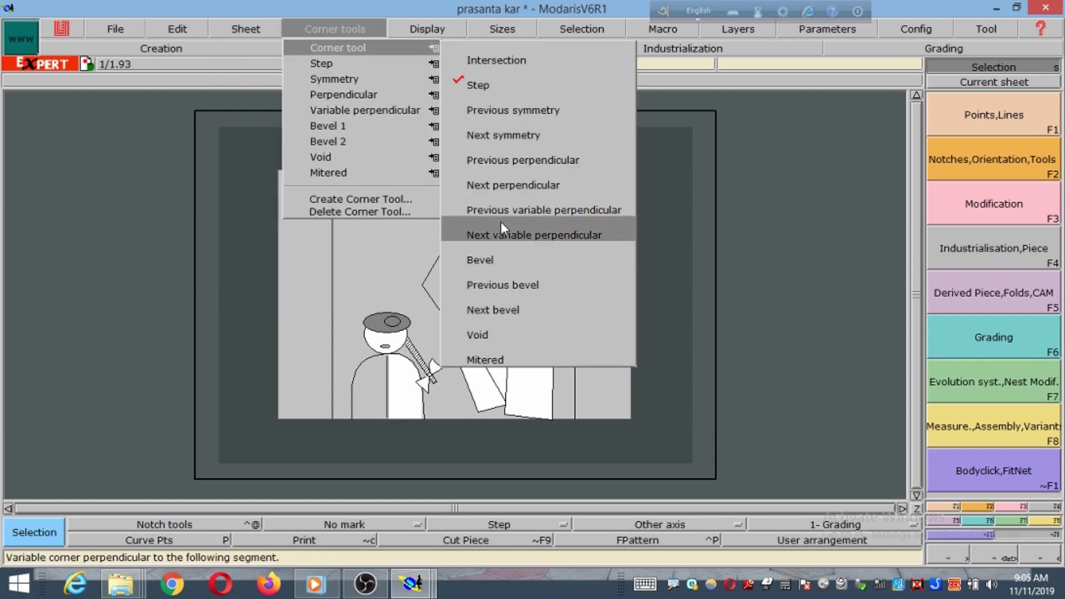
{"action": "mouse_move", "coordinate": [119, 26]}
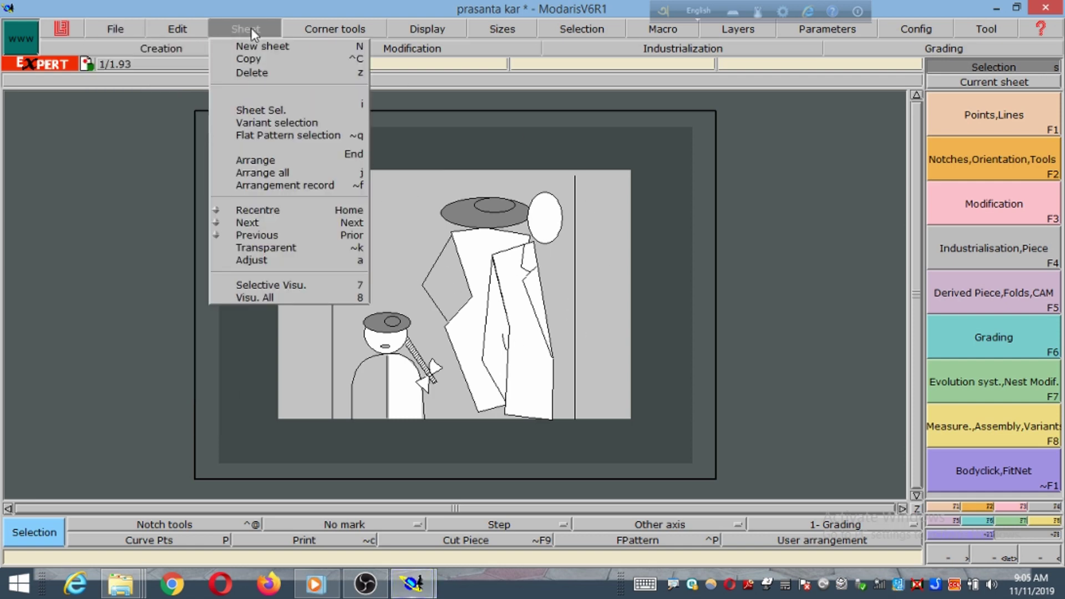
{"action": "left_click", "coordinate": [253, 47]}
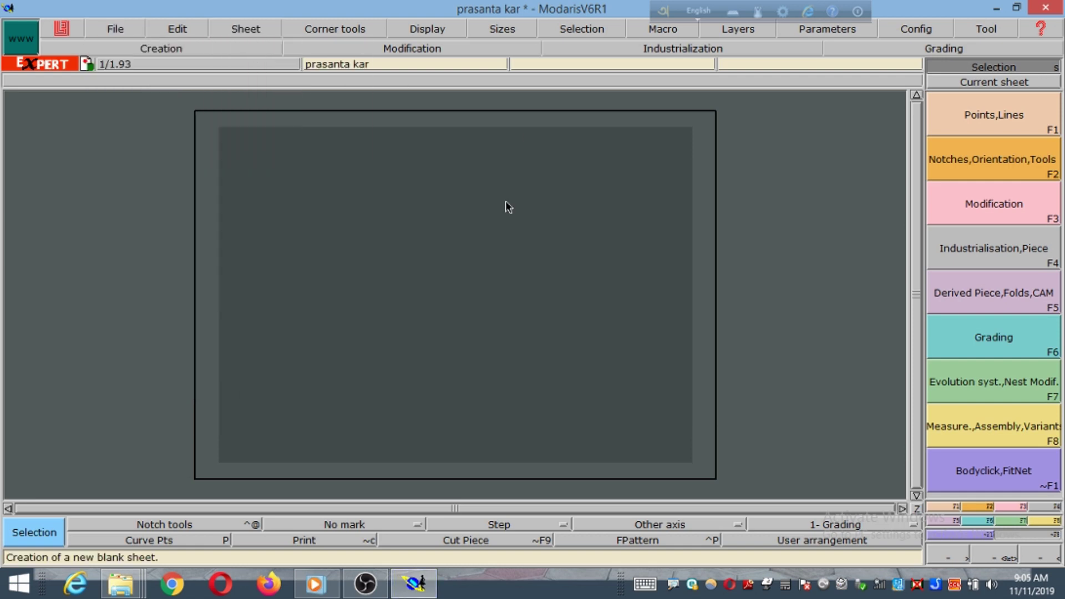
Switch on the Sizes display and the Title block from the Display menu
{"action": "left_click", "coordinate": [428, 30]}
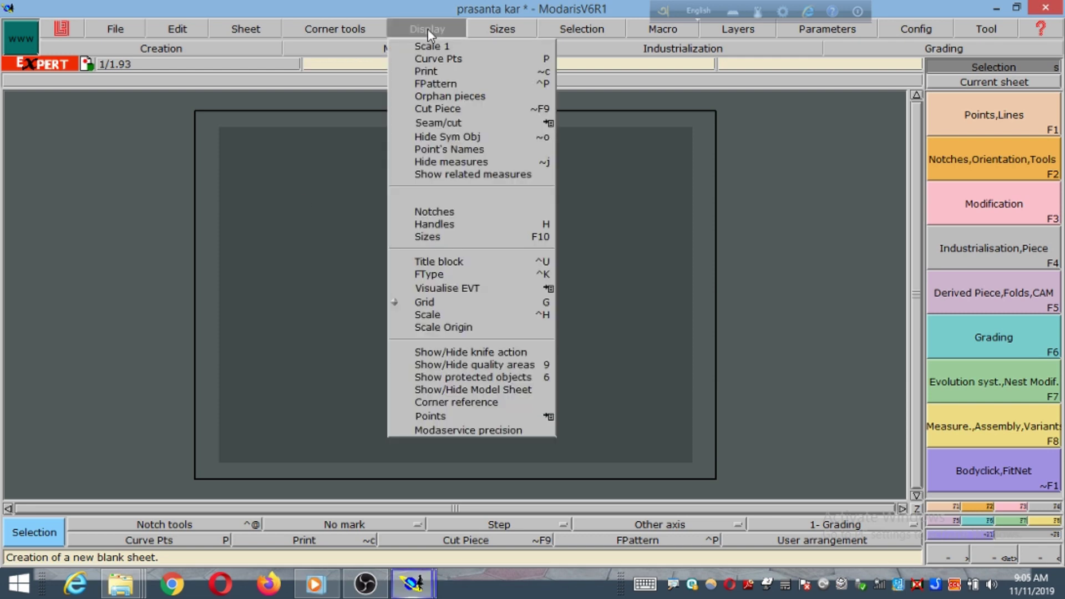
{"action": "left_click", "coordinate": [442, 238]}
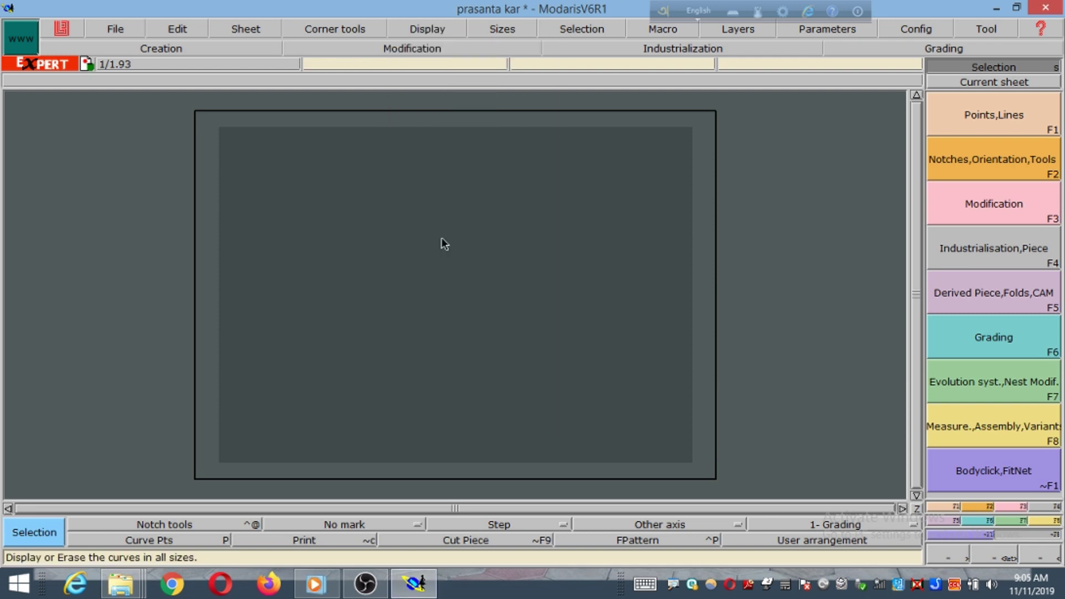
{"action": "left_click", "coordinate": [424, 31]}
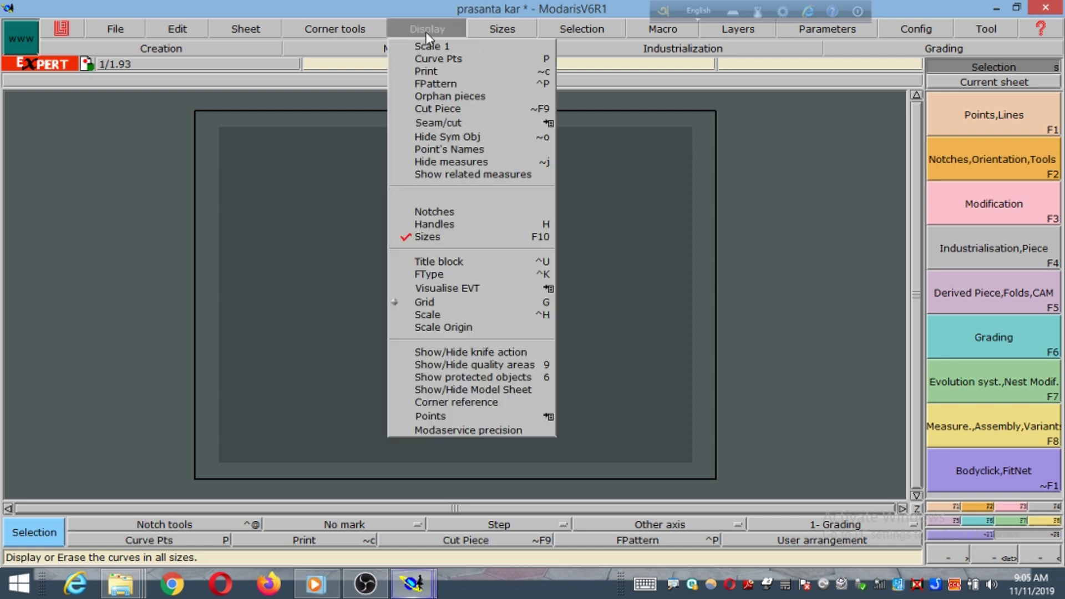
{"action": "left_click", "coordinate": [444, 262]}
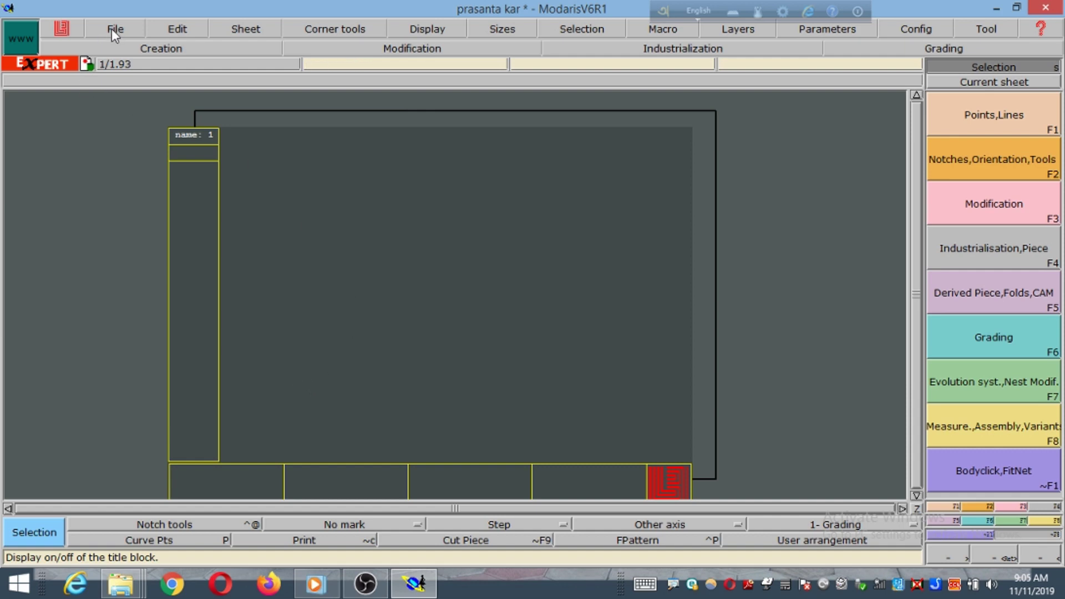
Keep the length unit at inches and 10ths in Parameters
{"action": "left_click", "coordinate": [830, 28]}
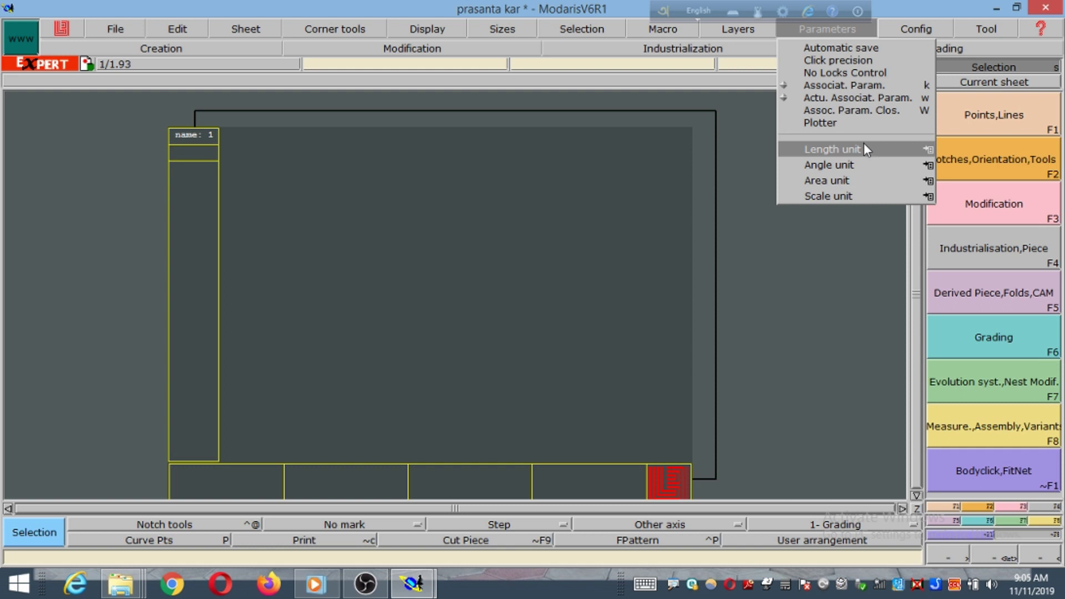
{"action": "left_click", "coordinate": [925, 148]}
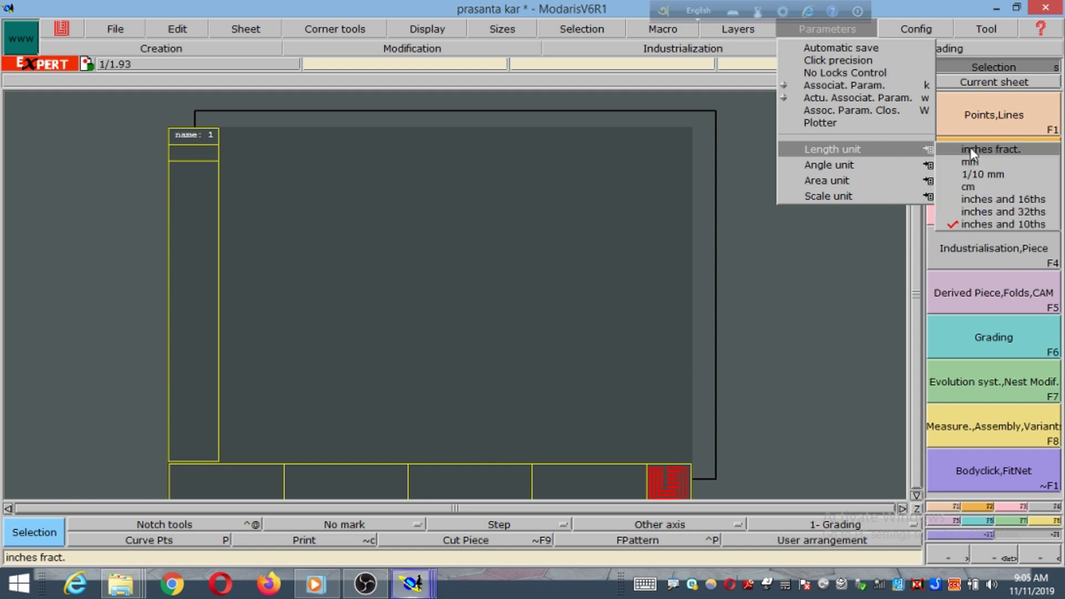
{"action": "left_click", "coordinate": [987, 228]}
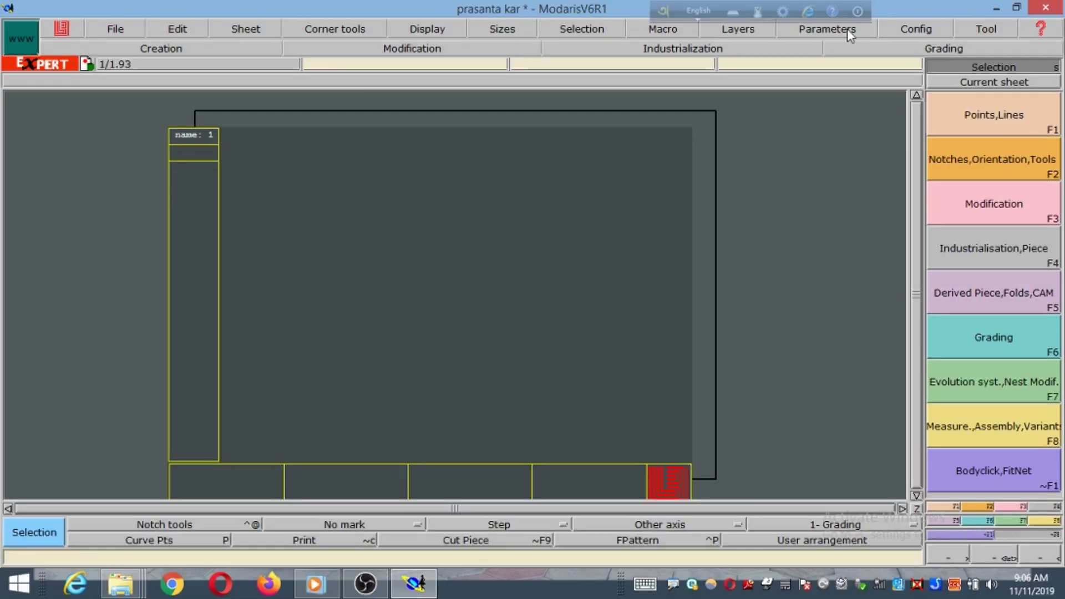
Check the area unit options, then bring up the angle unit choices with Dg selected
{"action": "left_click", "coordinate": [847, 28]}
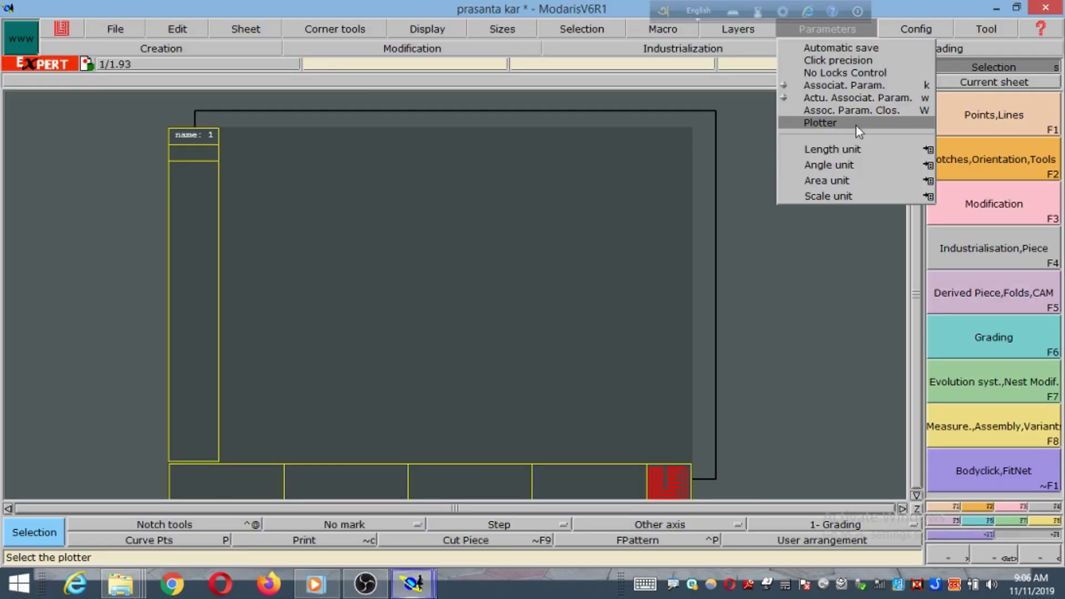
{"action": "mouse_move", "coordinate": [854, 149]}
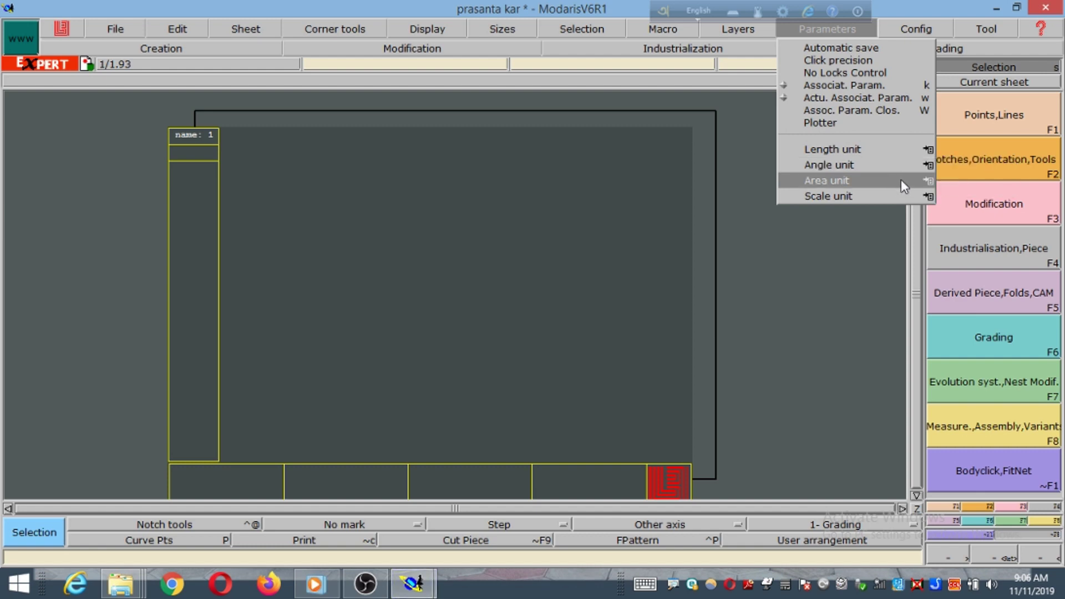
{"action": "left_click", "coordinate": [901, 179]}
{"action": "left_click", "coordinate": [913, 178]}
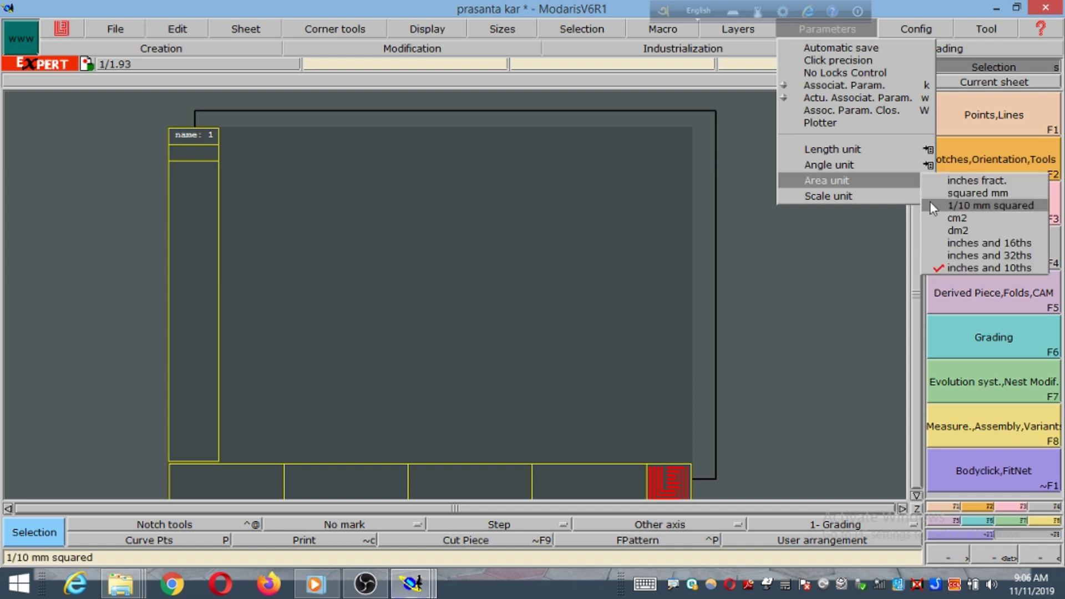
{"action": "left_click", "coordinate": [915, 165]}
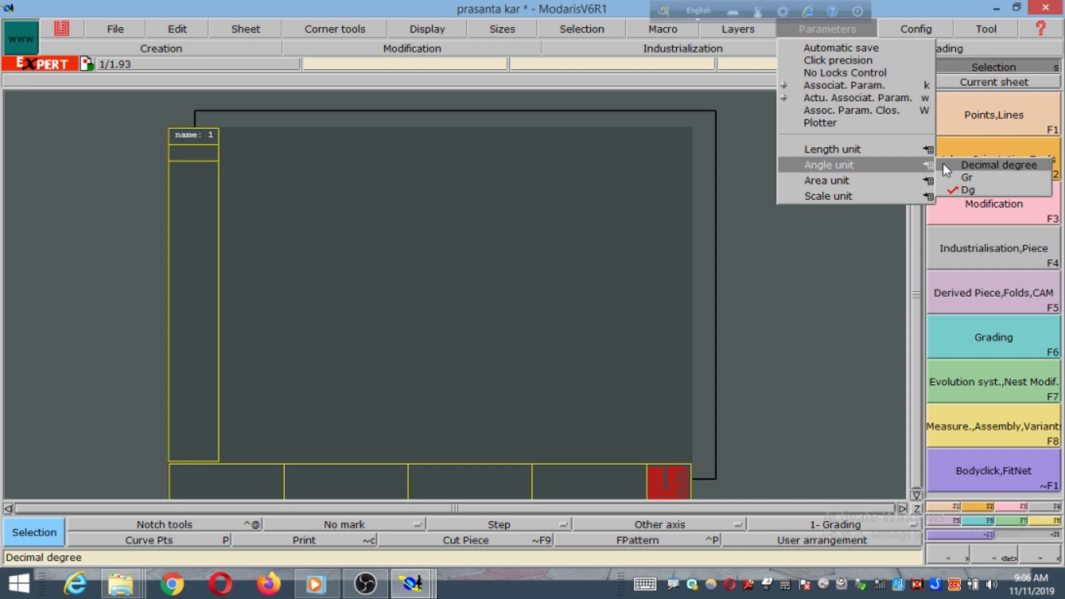
Point every access path, Open Model through Alteration library, to the user-named Desktop folder
{"action": "left_click", "coordinate": [119, 28]}
{"action": "left_click", "coordinate": [113, 30]}
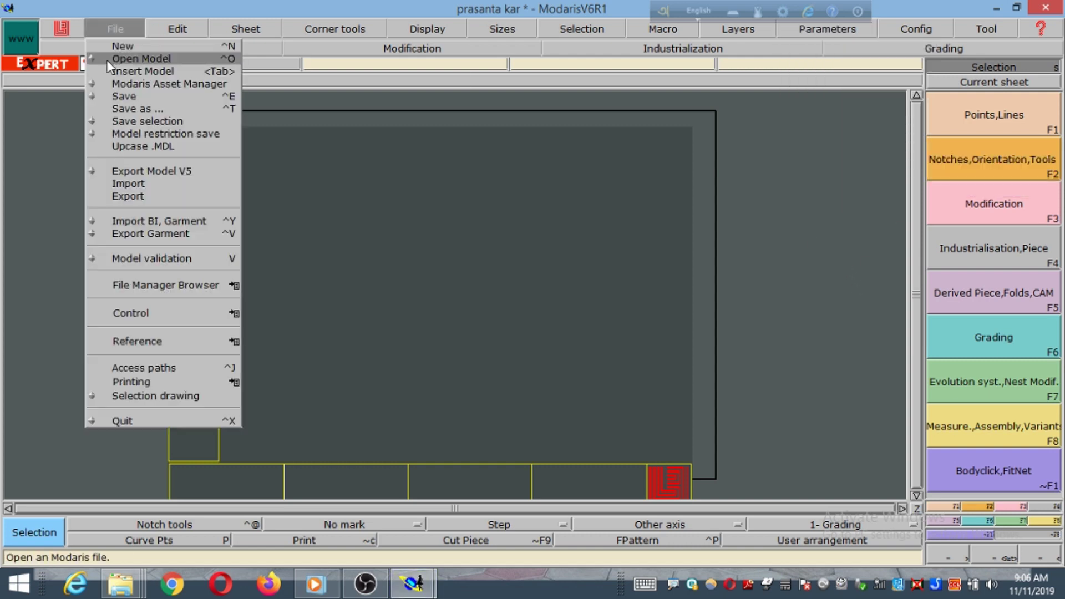
{"action": "left_click", "coordinate": [152, 368]}
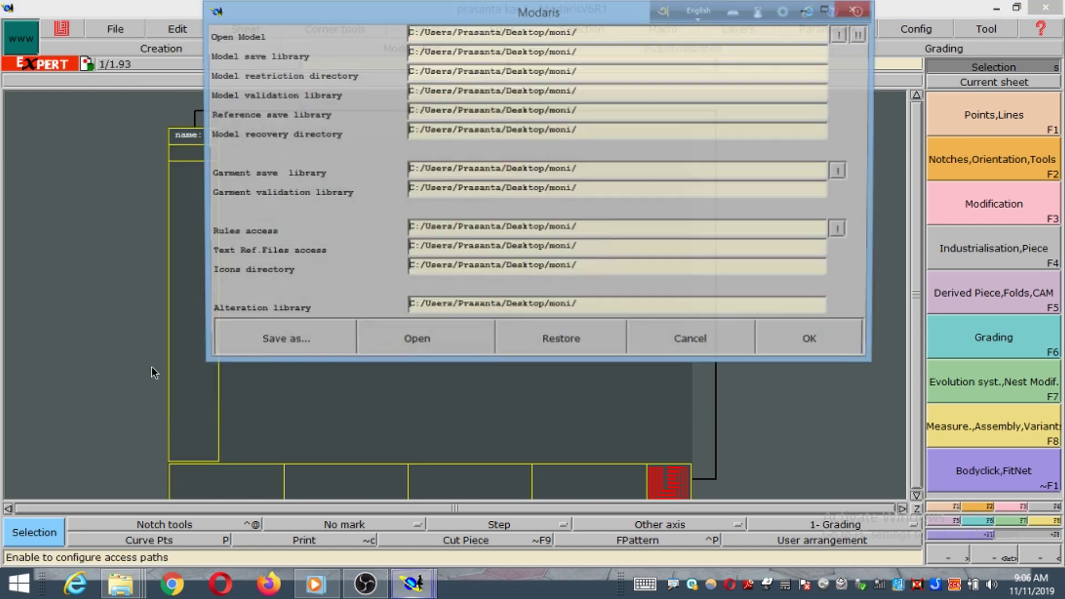
{"action": "left_click_drag", "start_coordinate": [605, 12], "coordinate": [578, 69]}
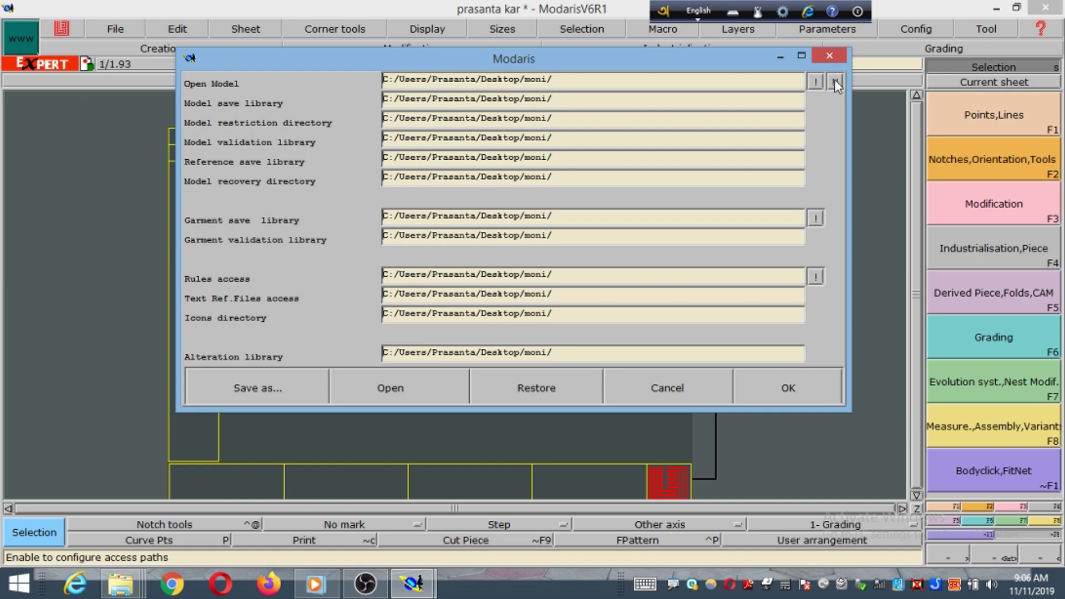
{"action": "double_click", "coordinate": [696, 83]}
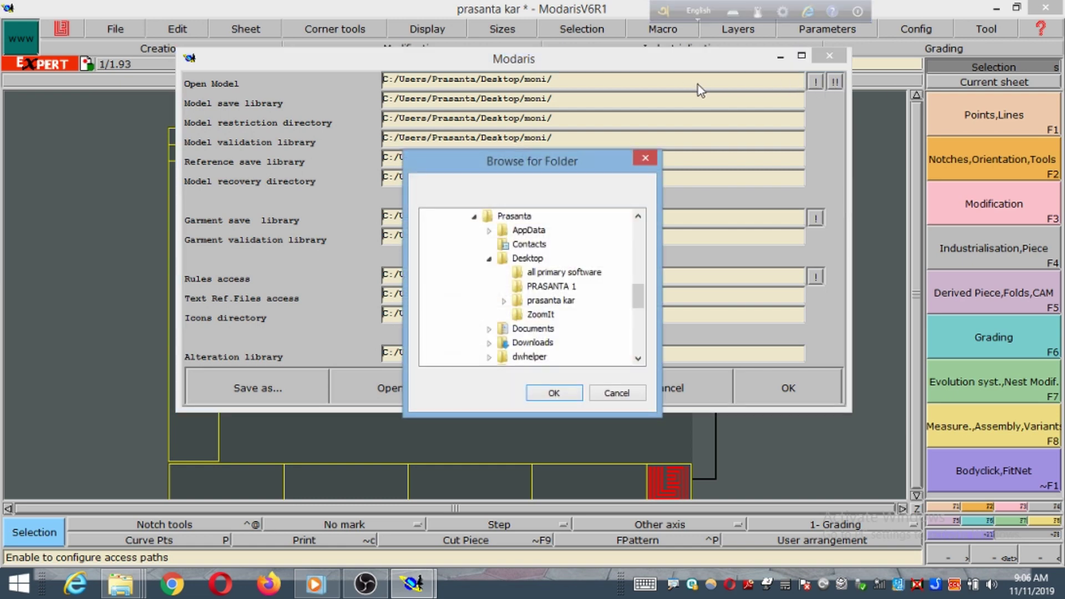
{"action": "left_click", "coordinate": [555, 287]}
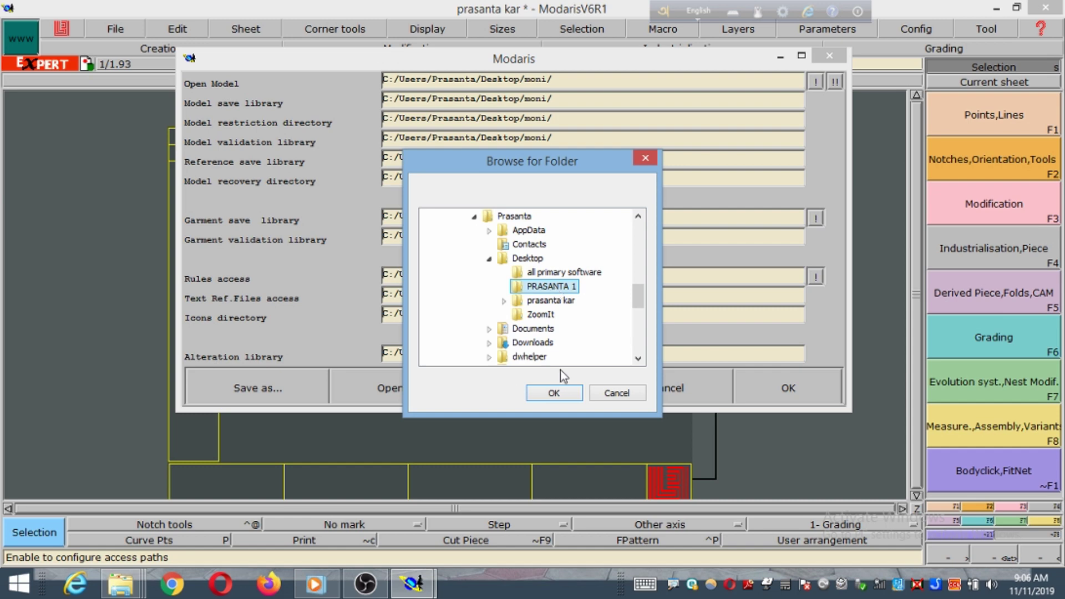
{"action": "left_click", "coordinate": [553, 393]}
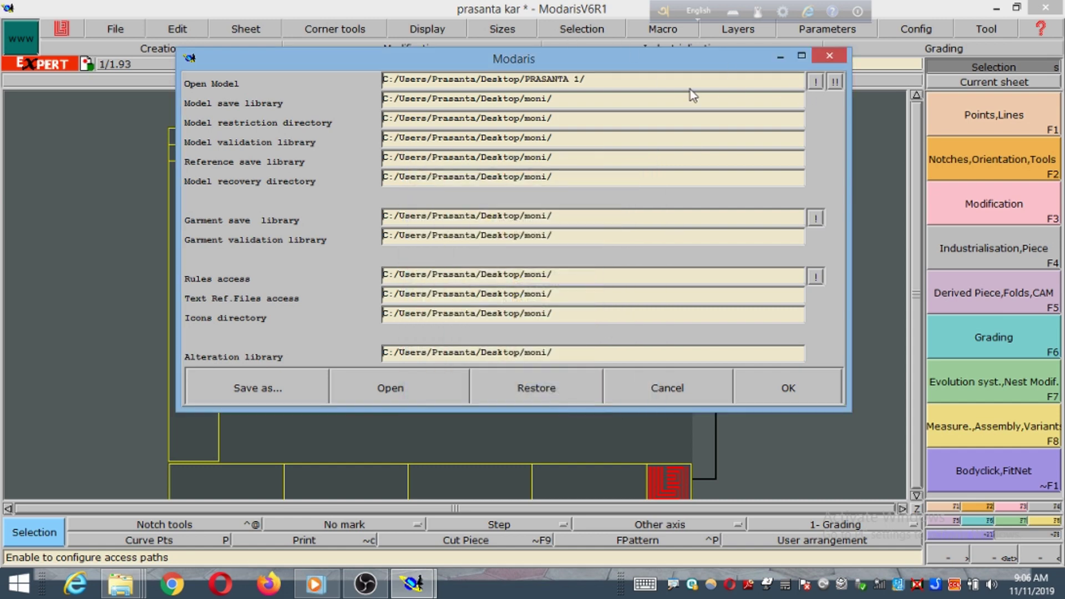
{"action": "left_click", "coordinate": [837, 81]}
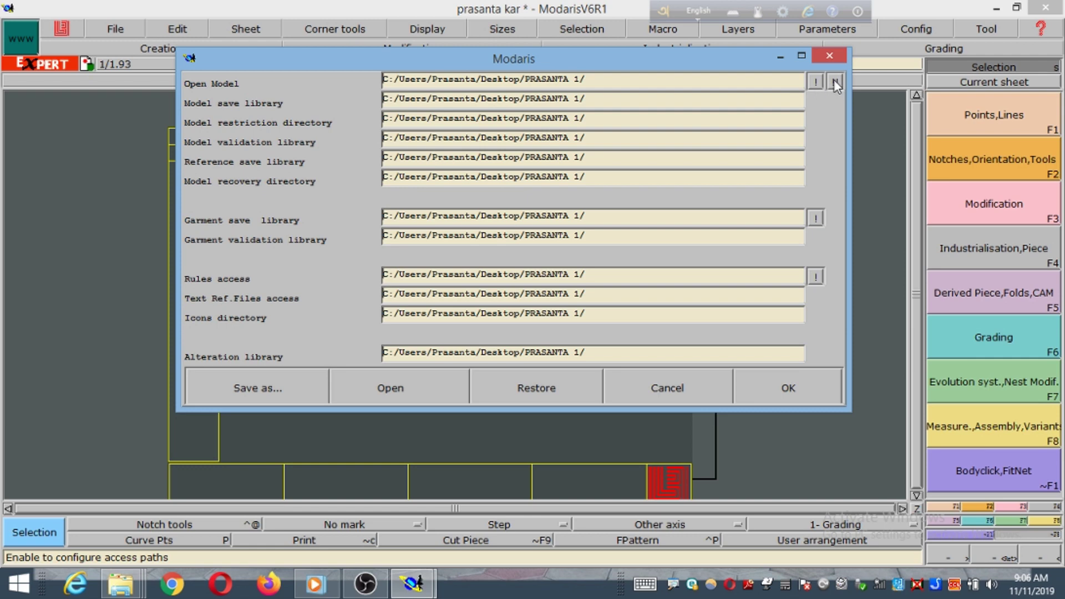
{"action": "left_click", "coordinate": [787, 388]}
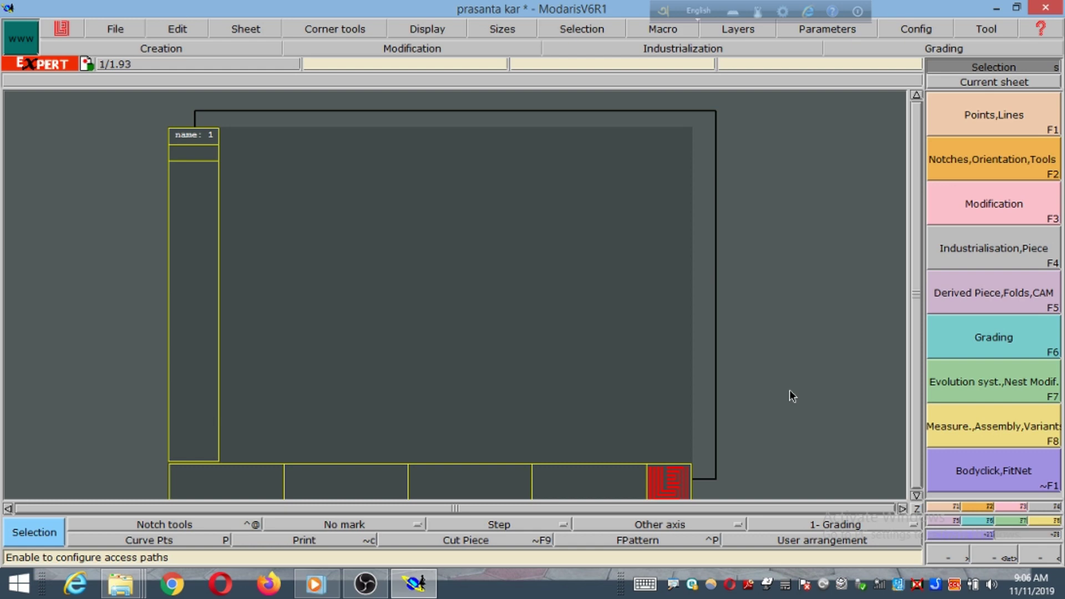
Run File > Model validation and continue past the existing-file warning to save
{"action": "left_click", "coordinate": [123, 32]}
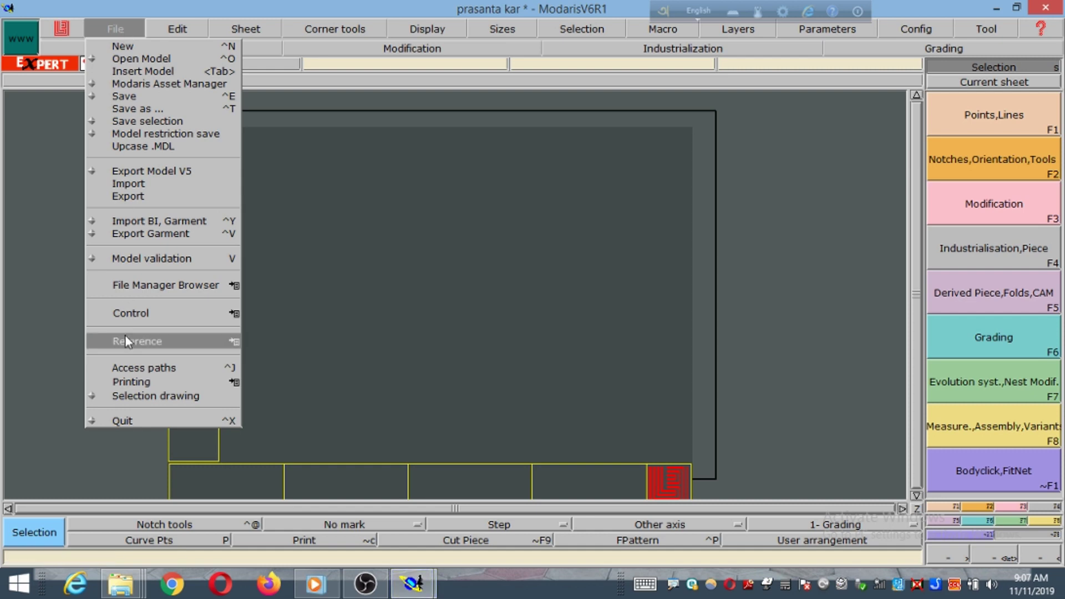
{"action": "left_click", "coordinate": [168, 260]}
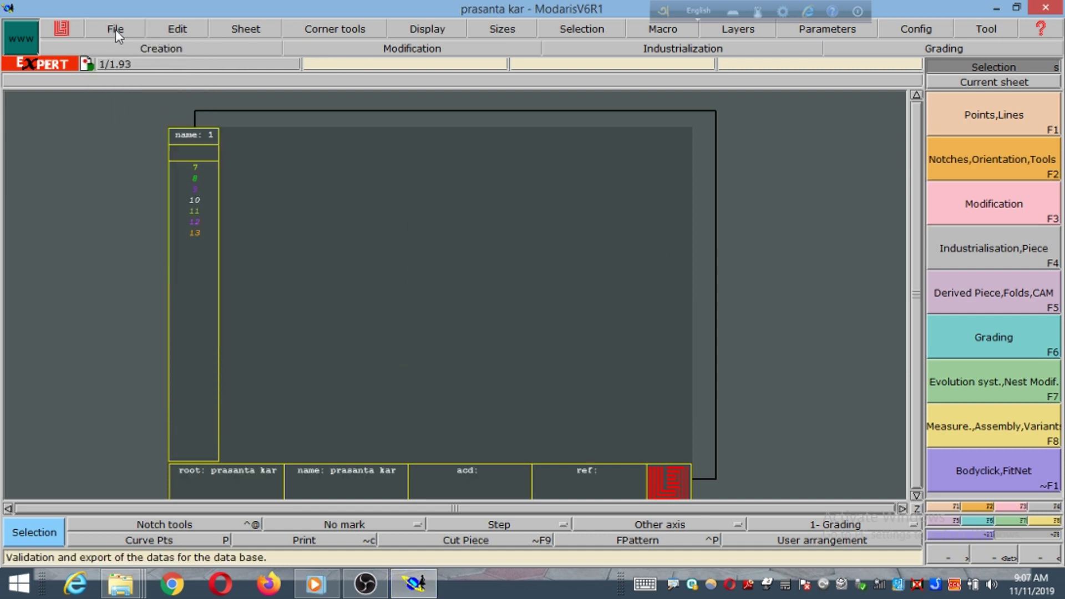
{"action": "left_click", "coordinate": [116, 29]}
{"action": "left_click", "coordinate": [159, 258]}
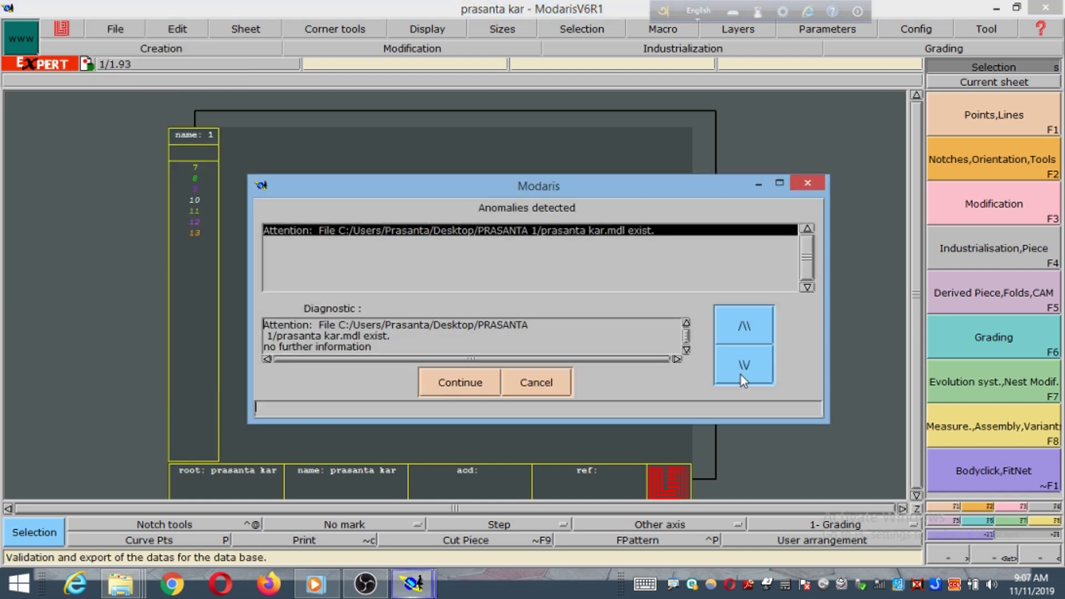
{"action": "left_click", "coordinate": [463, 382]}
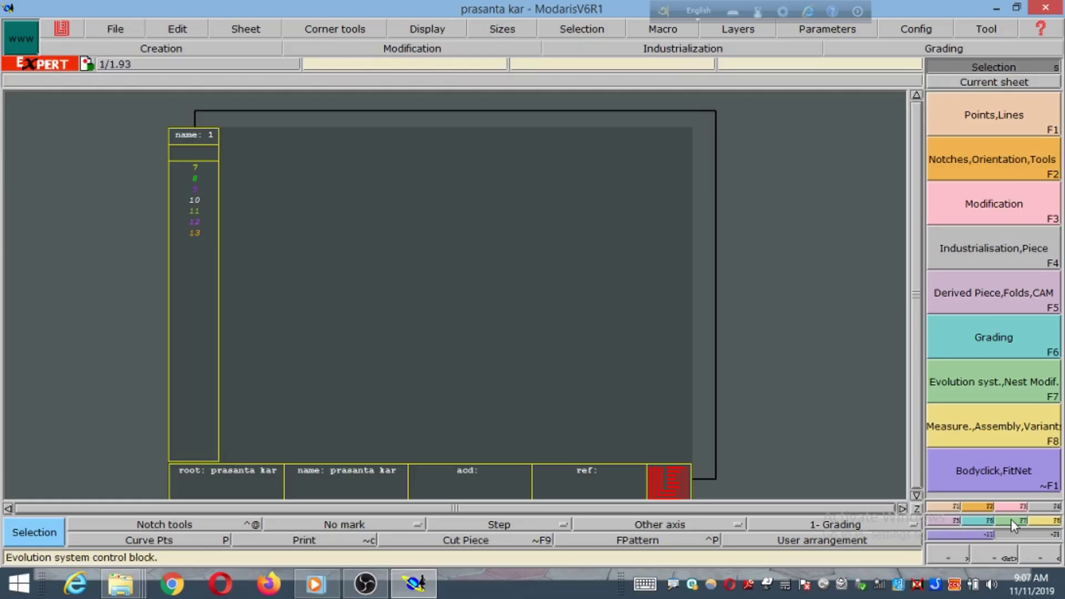
Start Imp. EVT from the evolution system panel (F7) and pick the model's size table
{"action": "left_click", "coordinate": [1011, 520]}
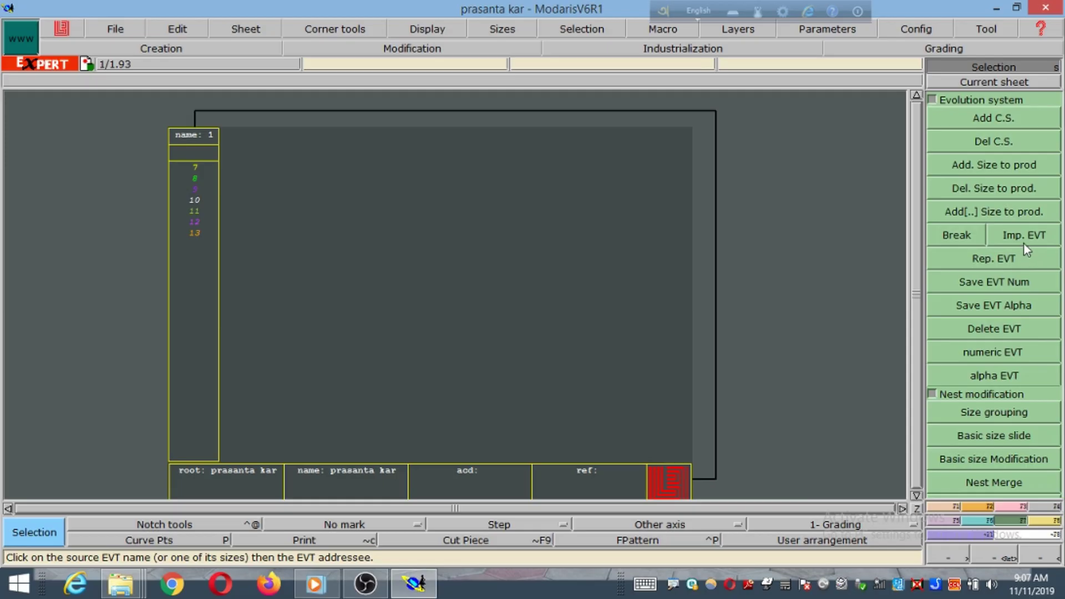
{"action": "left_click", "coordinate": [957, 216]}
{"action": "left_click", "coordinate": [198, 125]}
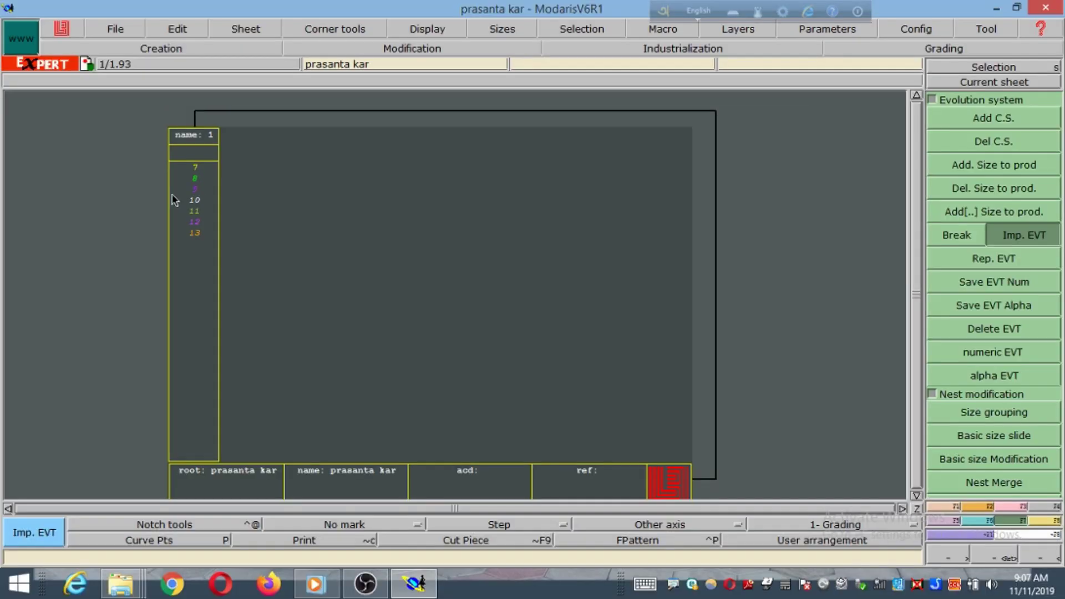
Browse to the Desktop's PRASANTA 1 folder and filter the file list to Text files
{"action": "left_click", "coordinate": [197, 201]}
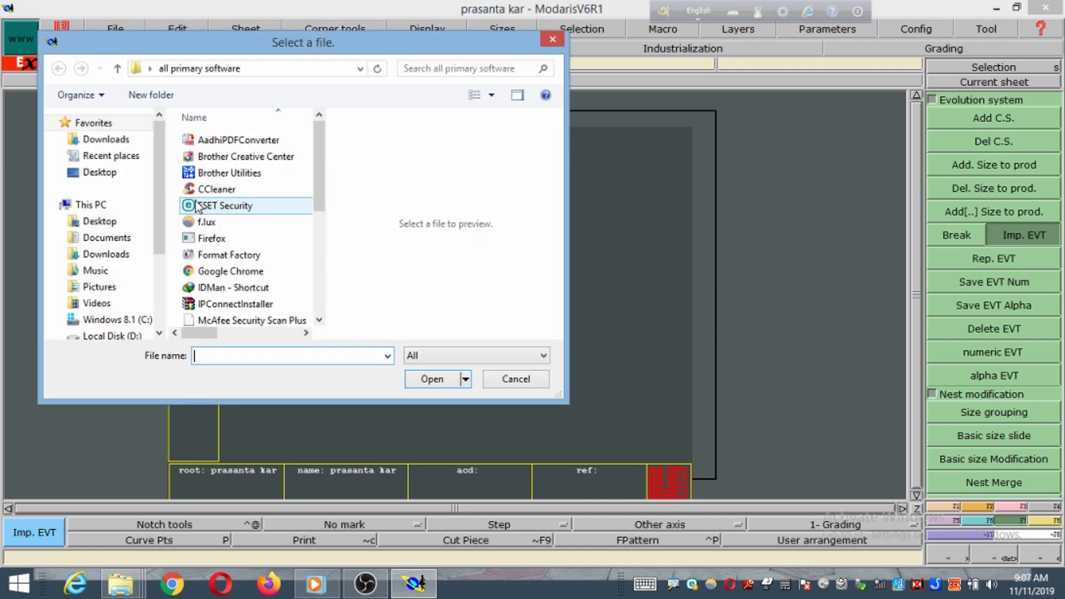
{"action": "left_click", "coordinate": [103, 175]}
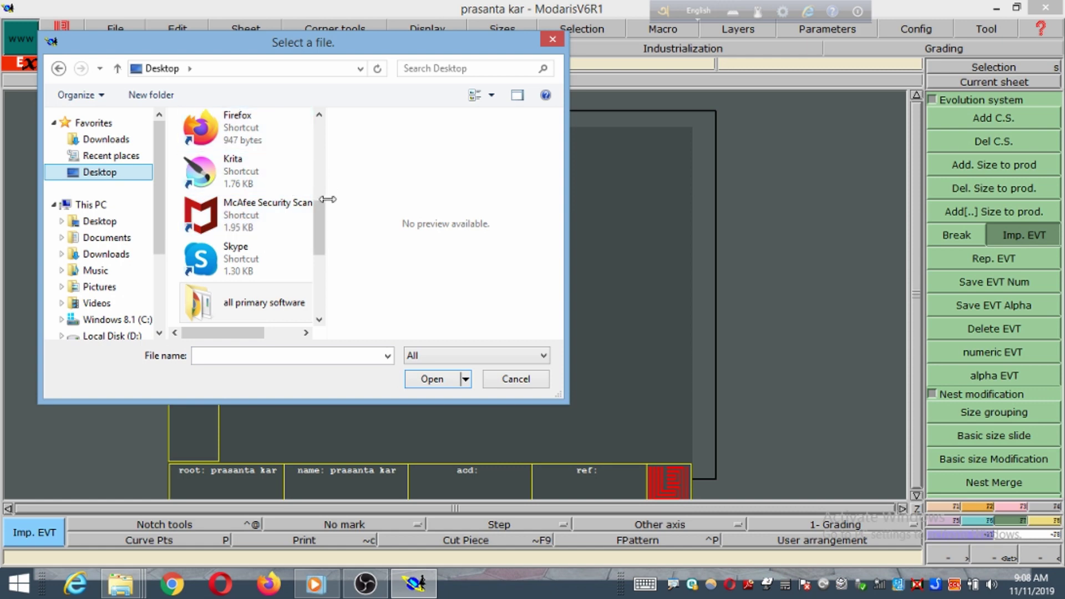
{"action": "left_click_drag", "start_coordinate": [324, 221], "coordinate": [326, 261]}
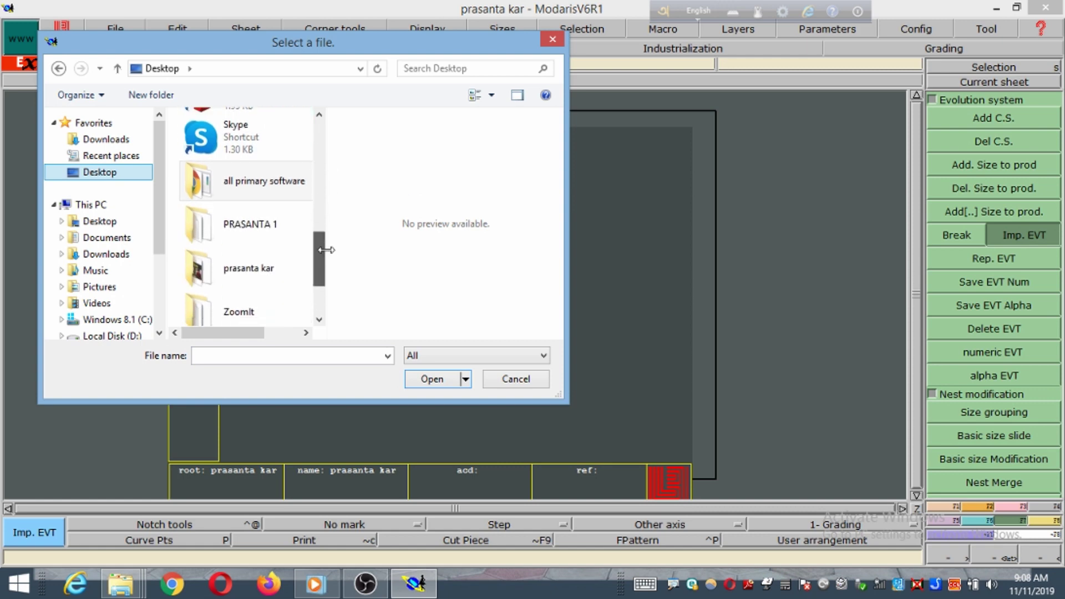
{"action": "double_click", "coordinate": [254, 233]}
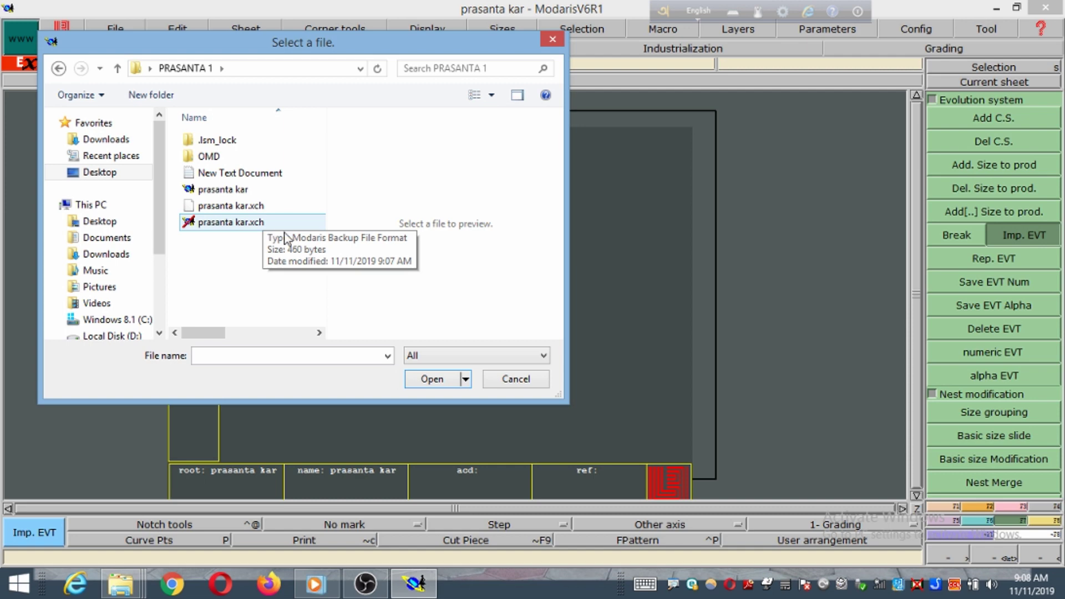
{"action": "left_click", "coordinate": [532, 355]}
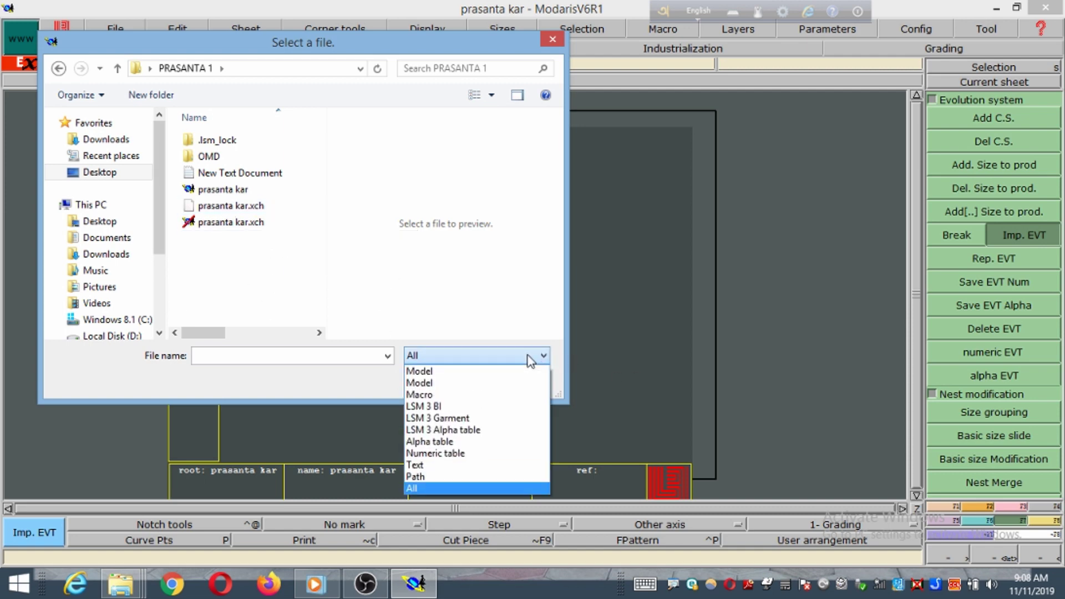
{"action": "left_click", "coordinate": [432, 371]}
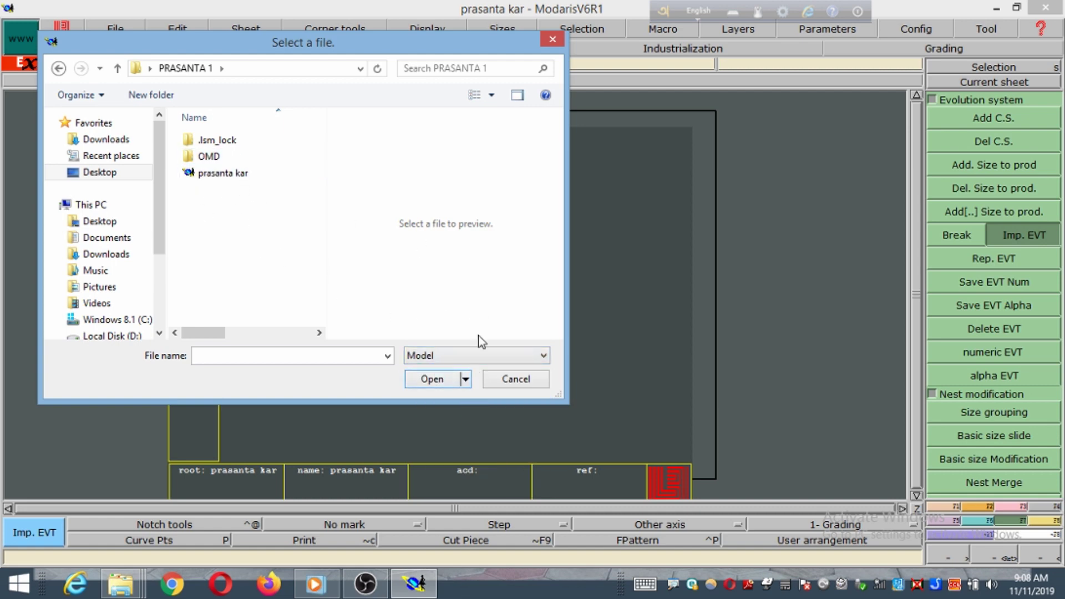
{"action": "left_click", "coordinate": [512, 358]}
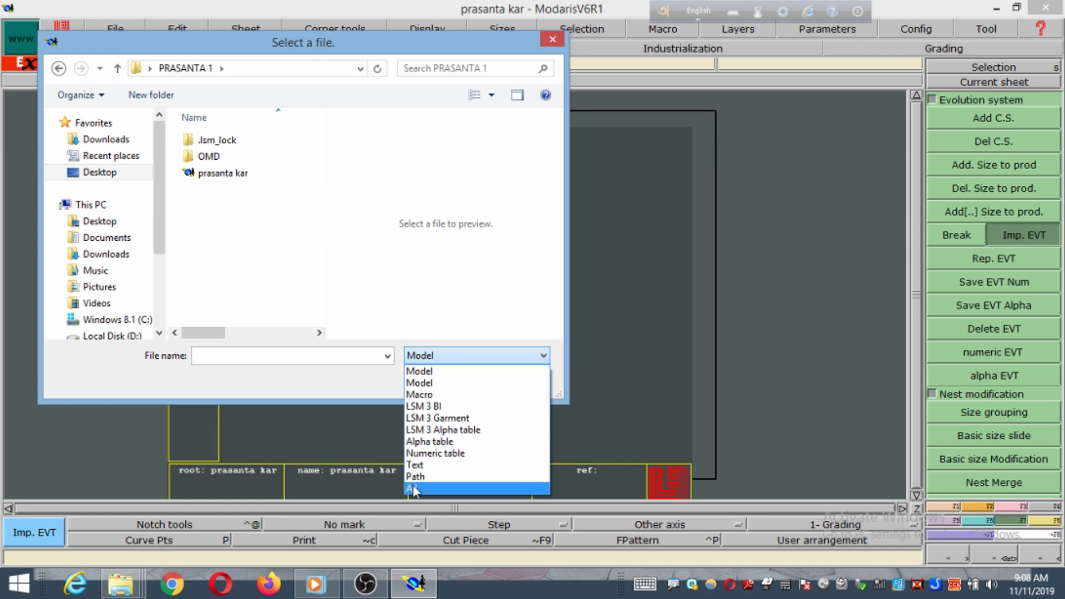
{"action": "left_click", "coordinate": [416, 466]}
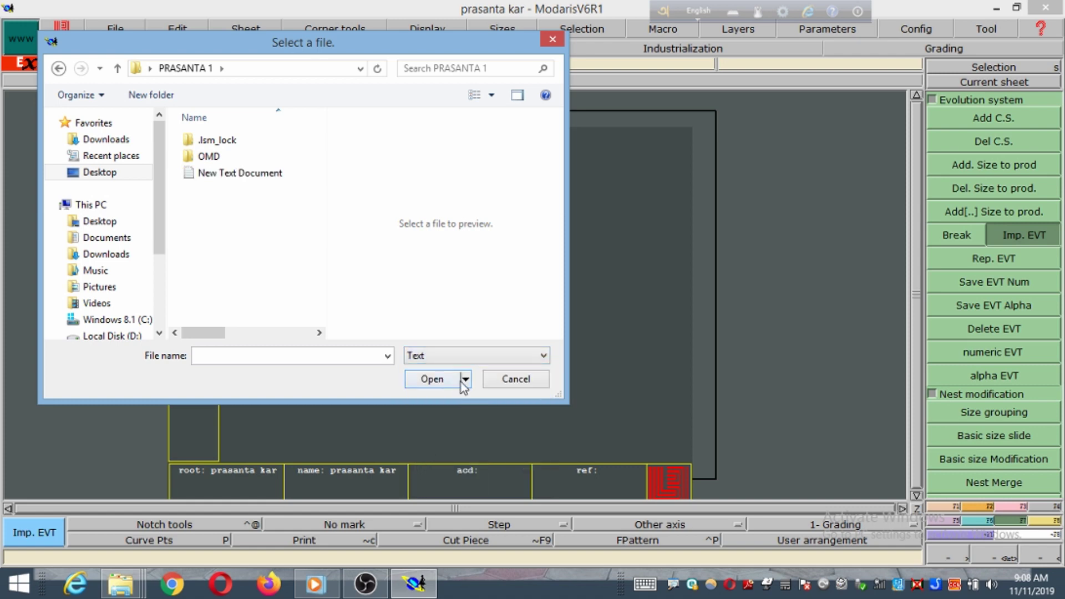
Import sizes xs through 3xl from New Text Document into the piece
{"action": "left_click", "coordinate": [250, 174]}
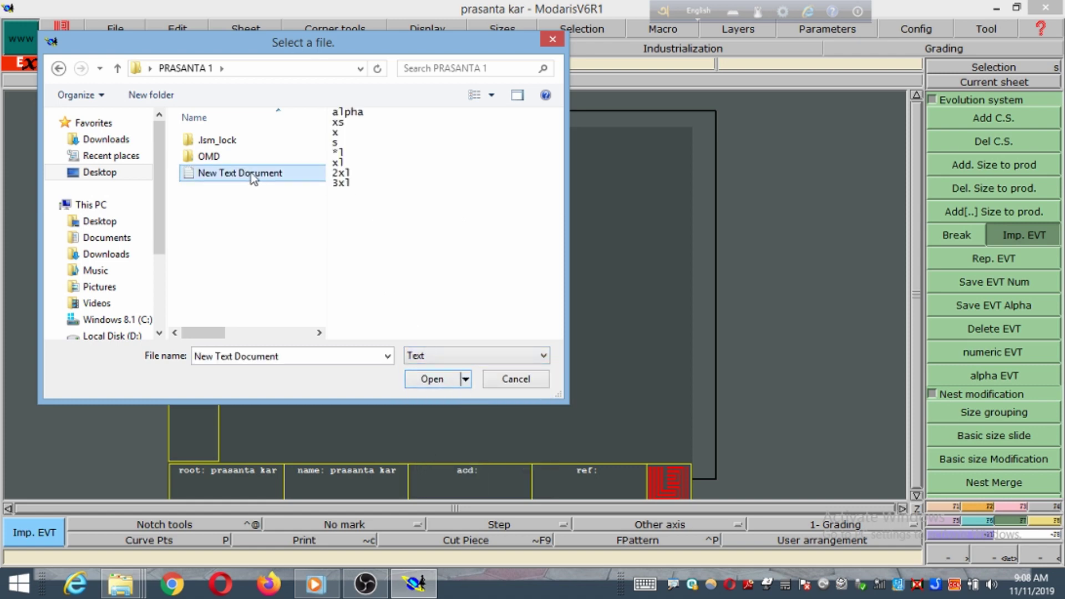
{"action": "left_click", "coordinate": [439, 380]}
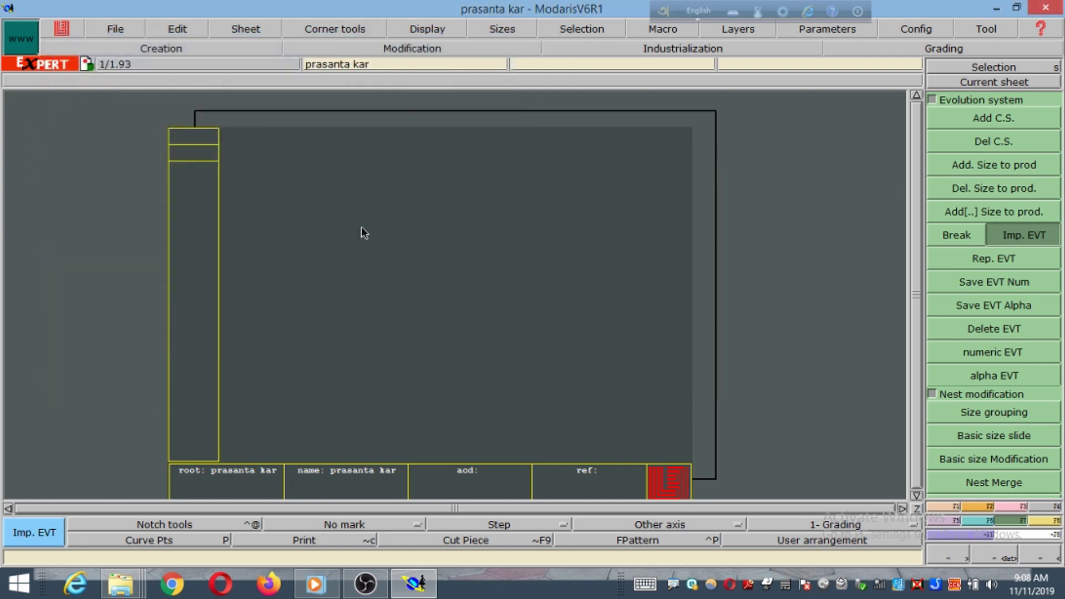
{"action": "left_click", "coordinate": [192, 218]}
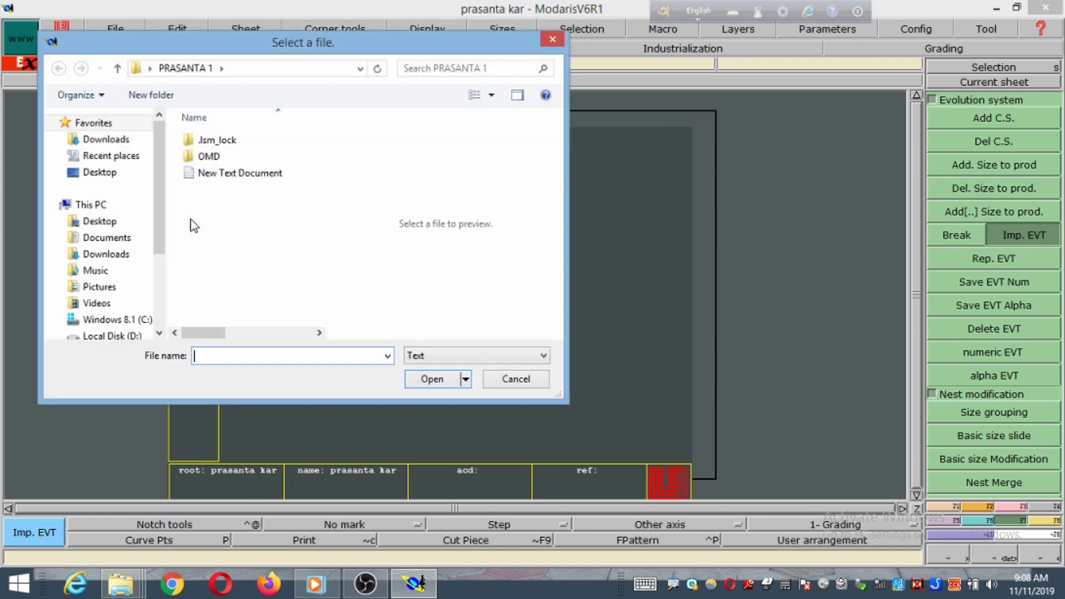
{"action": "left_click", "coordinate": [231, 174]}
{"action": "left_click", "coordinate": [446, 380]}
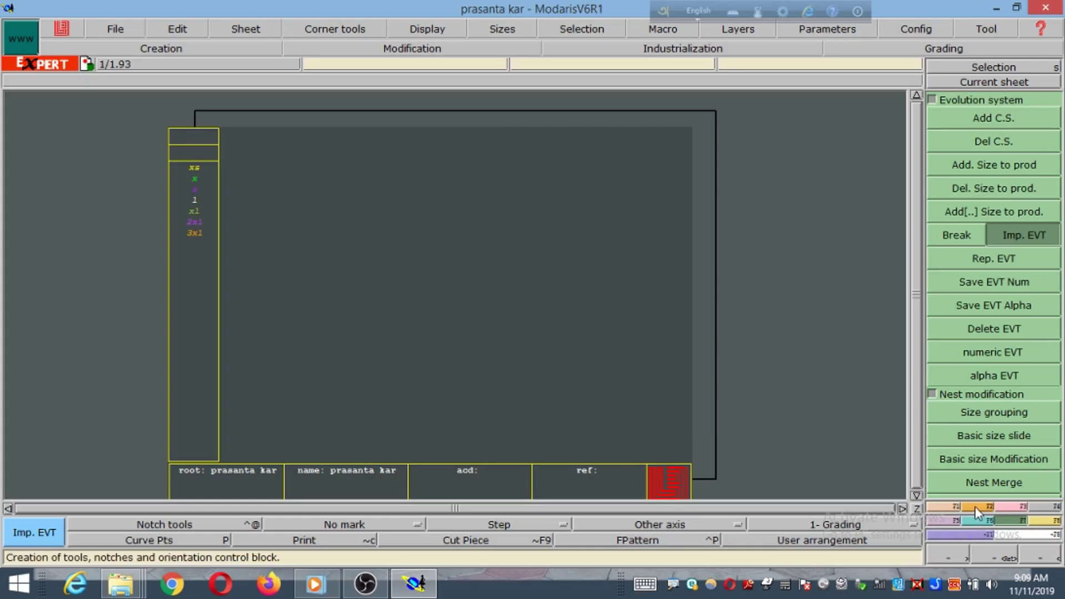
{"action": "left_click", "coordinate": [980, 506]}
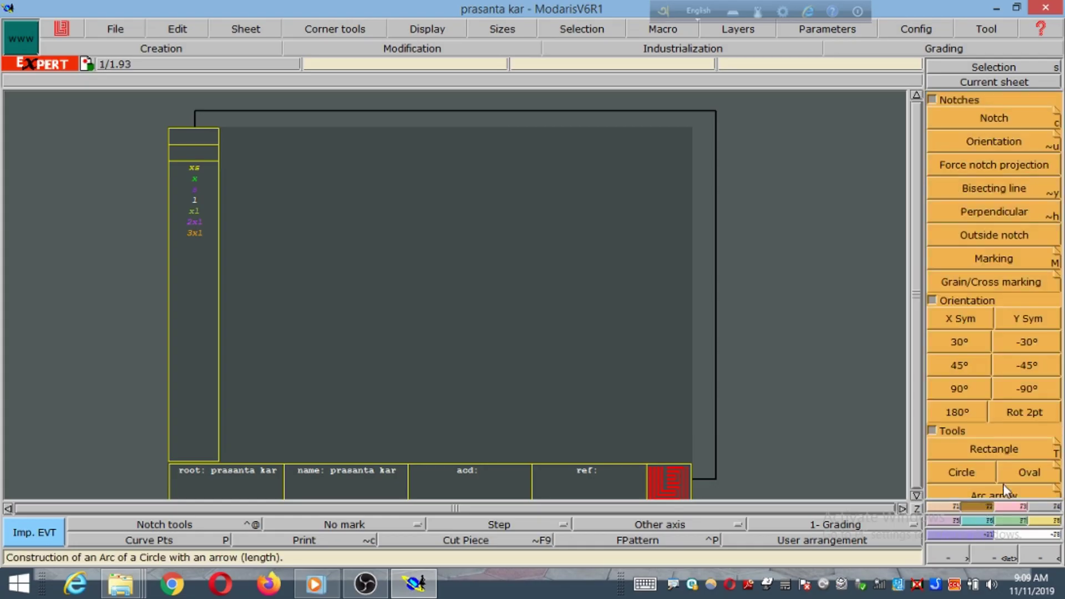
Draw a rectangle 3.000 wide by 5.000 high with the Rectangle tool
{"action": "left_click", "coordinate": [991, 449]}
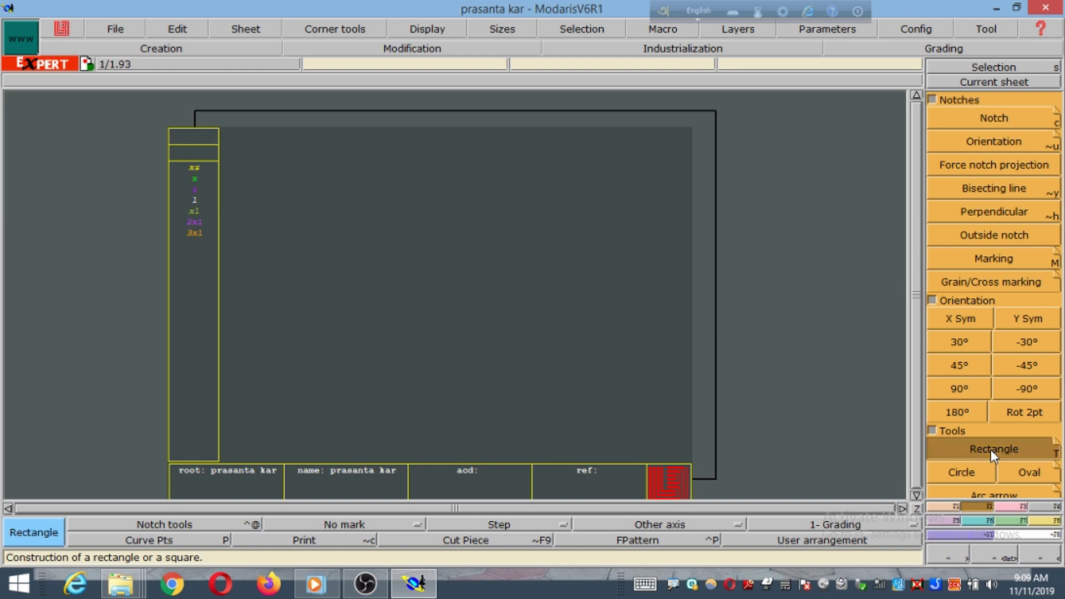
{"action": "left_click", "coordinate": [285, 183]}
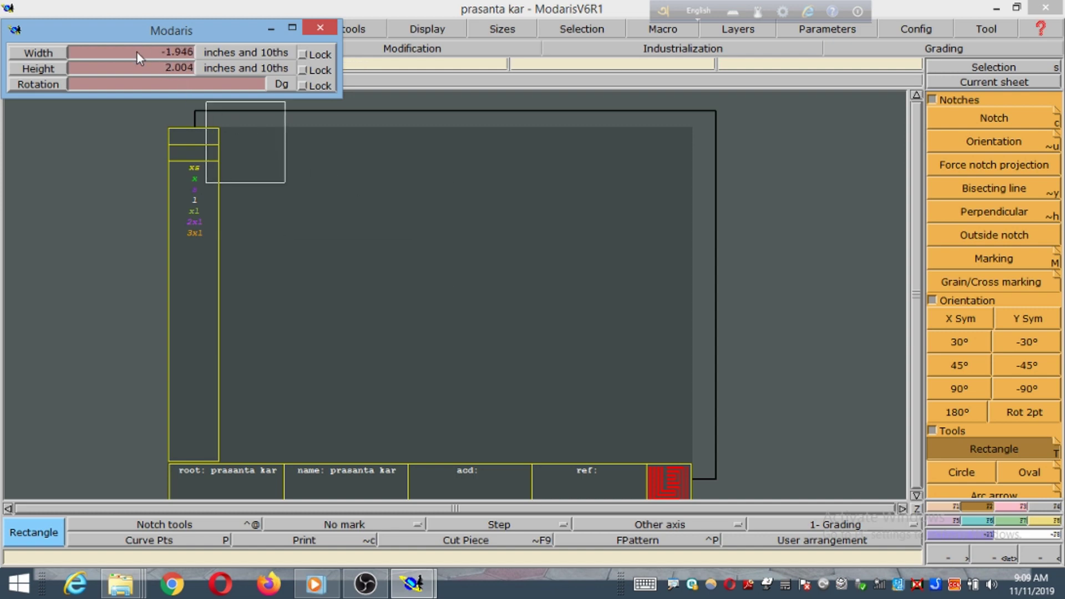
{"action": "left_click", "coordinate": [150, 53]}
{"action": "left_click", "coordinate": [95, 72]}
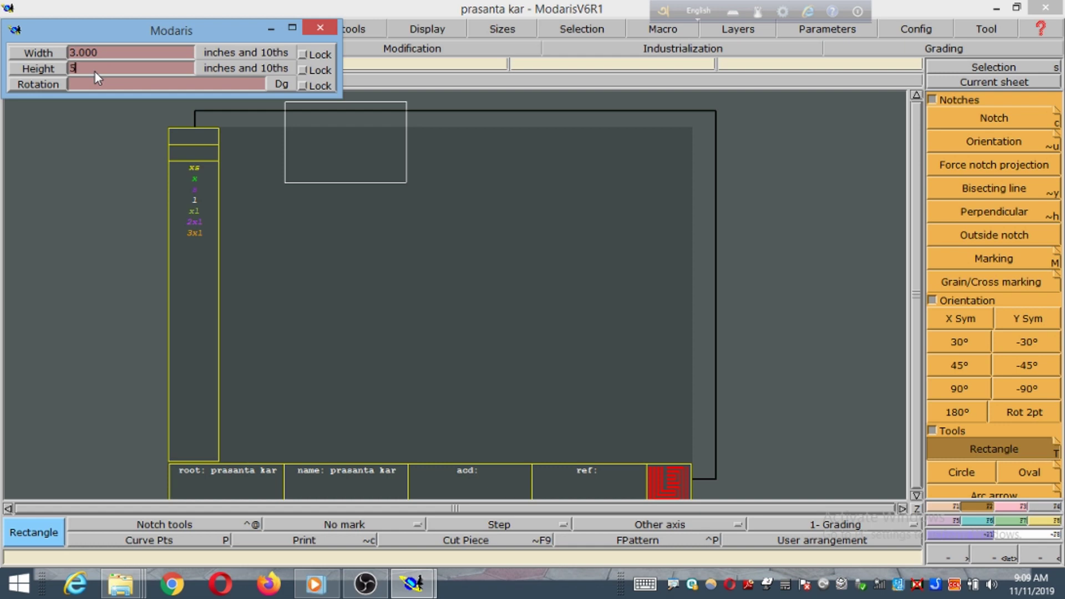
{"action": "type", "text": "5"}
{"action": "key", "text": "Return"}
{"action": "left_click", "coordinate": [361, 130]}
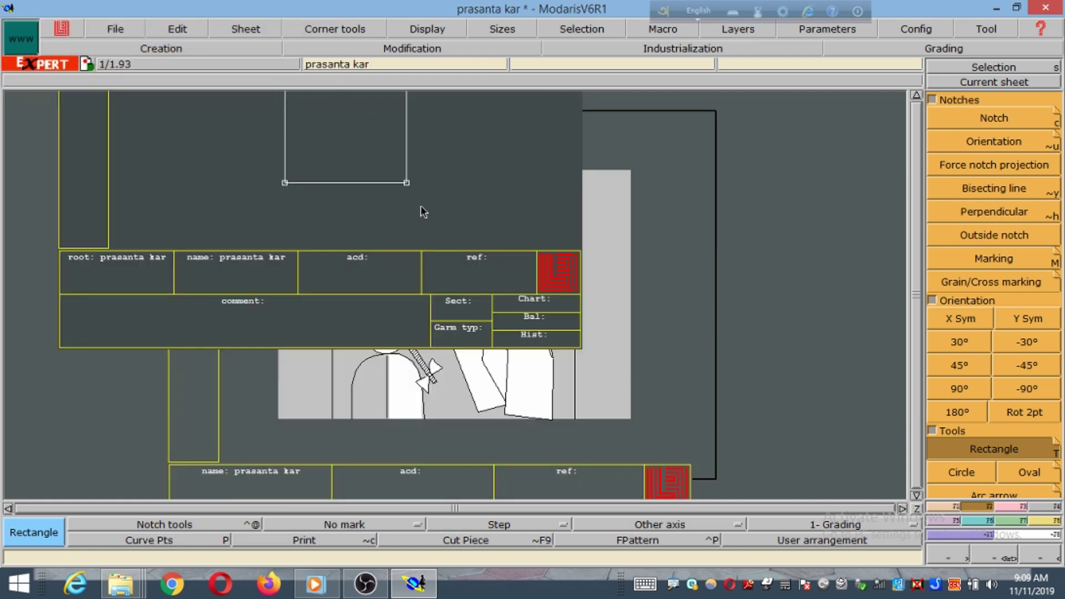
Draw three rectangles by corners: a second one, a large one on the right, and one overlapping
{"action": "left_click", "coordinate": [366, 136]}
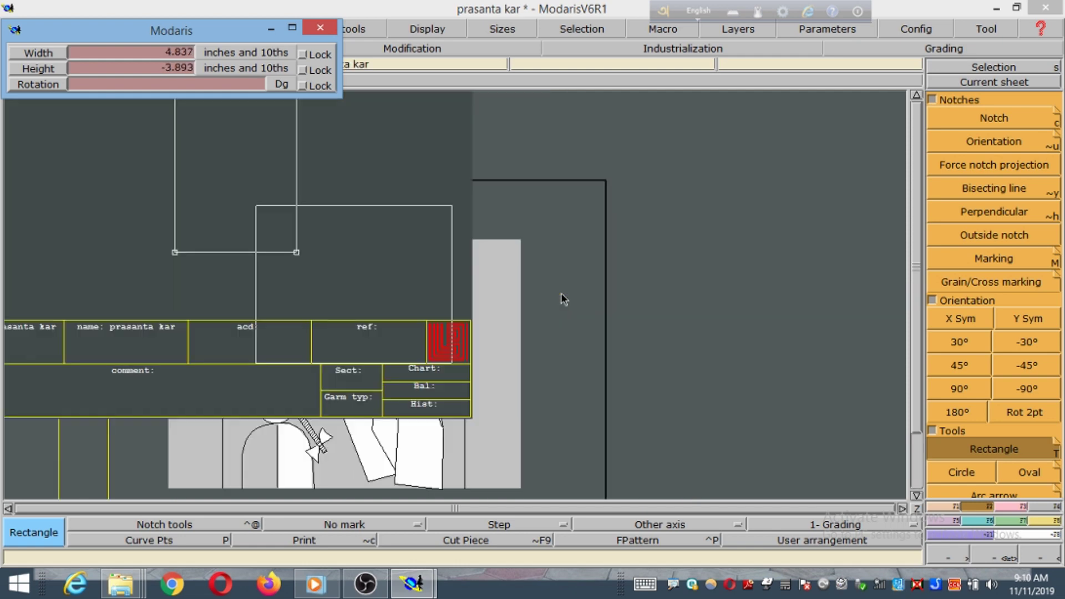
{"action": "left_click", "coordinate": [426, 272]}
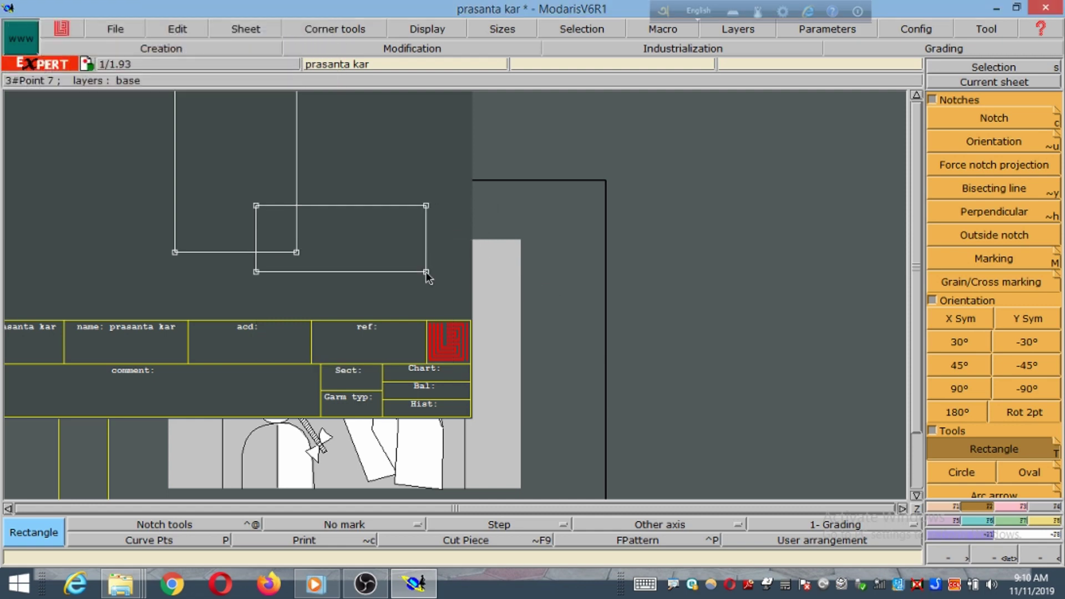
{"action": "left_click", "coordinate": [518, 187]}
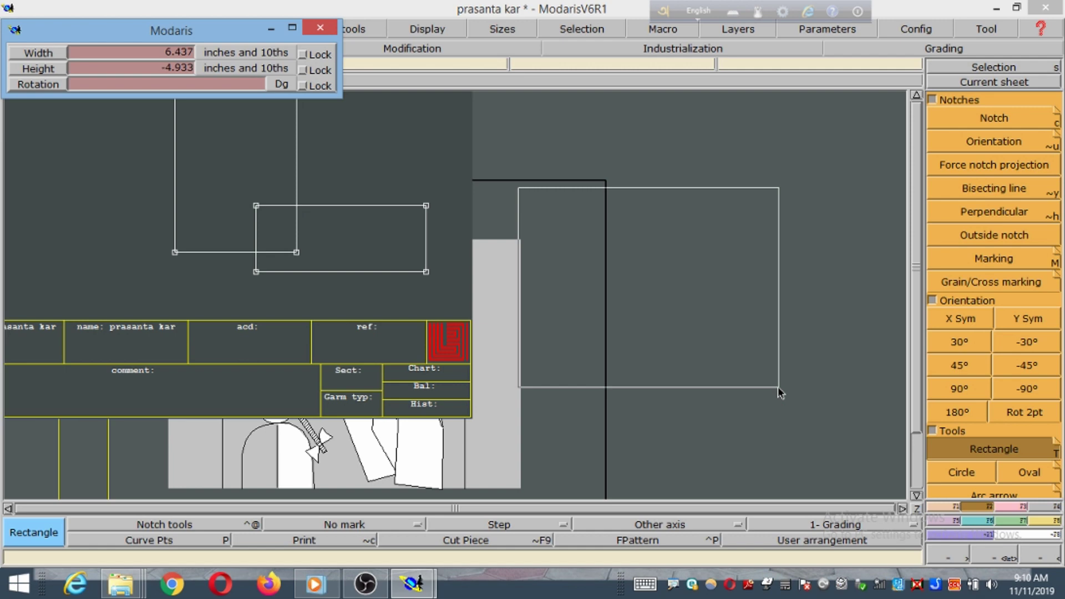
{"action": "left_click", "coordinate": [775, 385]}
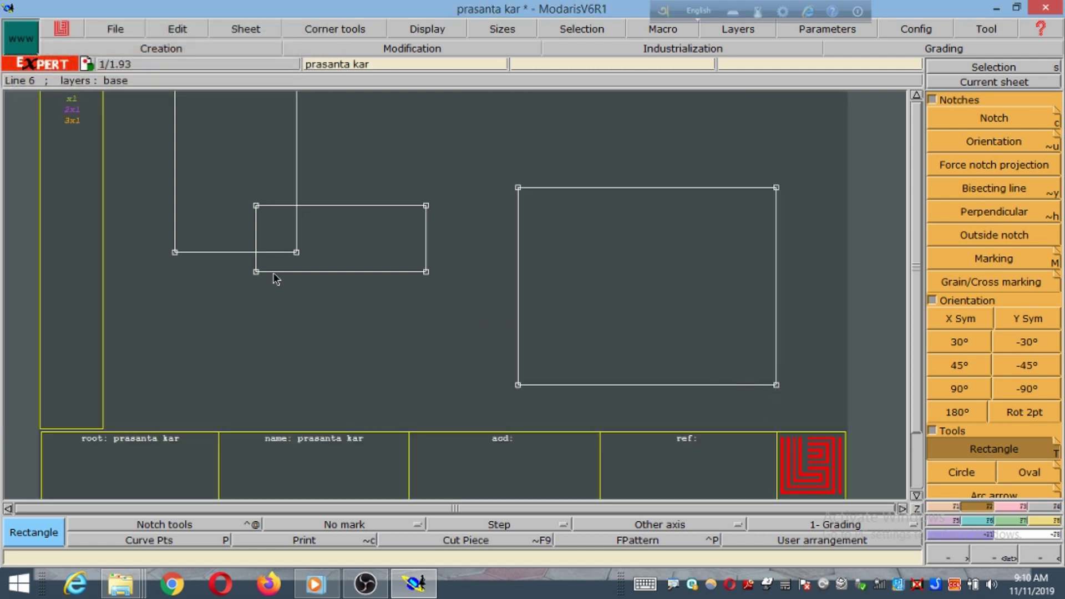
{"action": "left_click", "coordinate": [324, 243]}
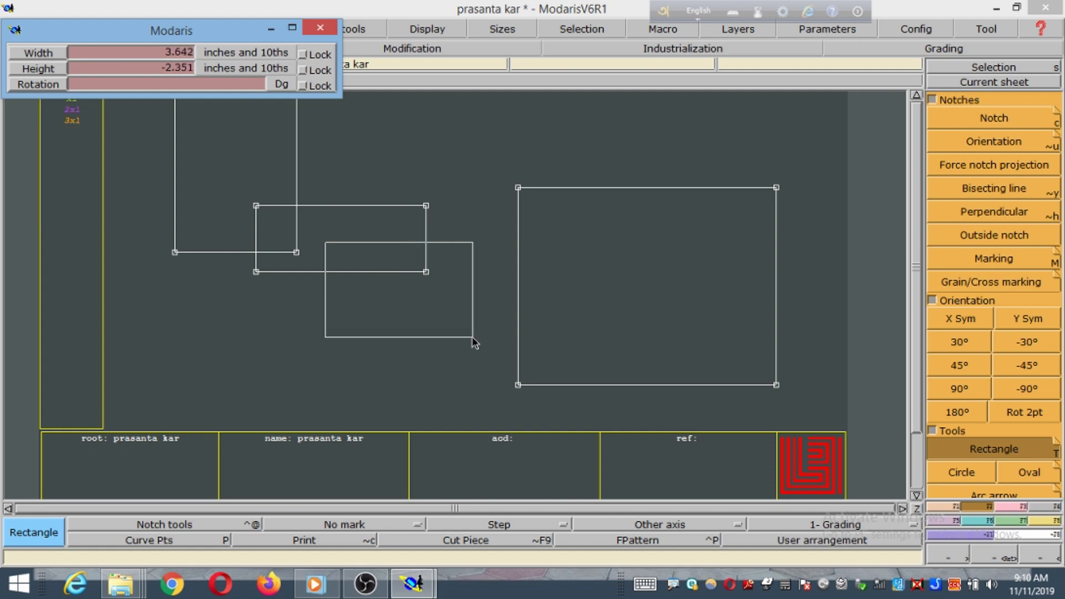
{"action": "left_click", "coordinate": [470, 337]}
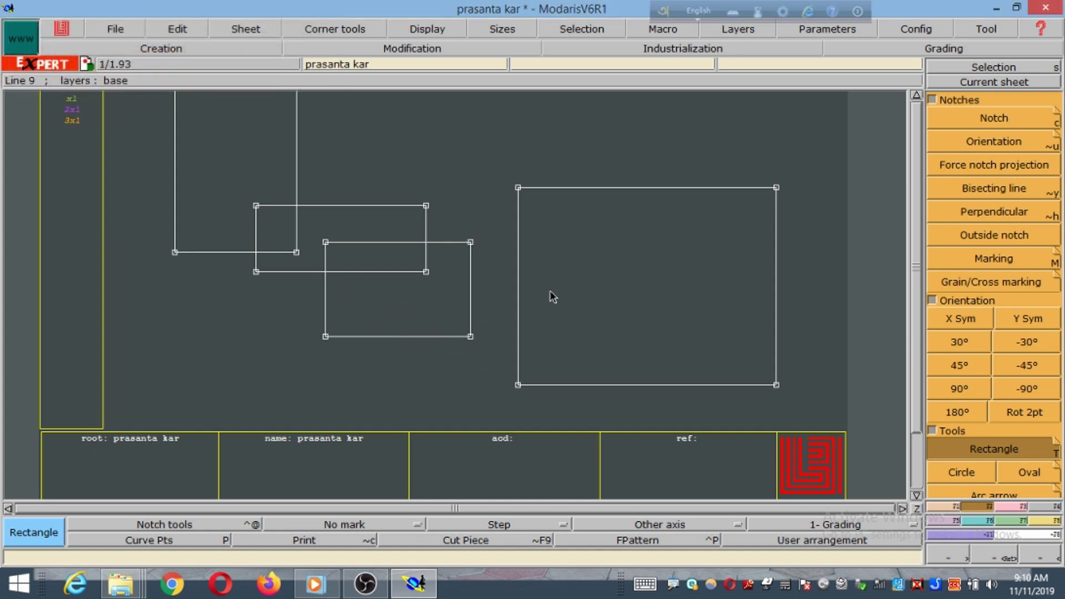
{"action": "left_click", "coordinate": [450, 120]}
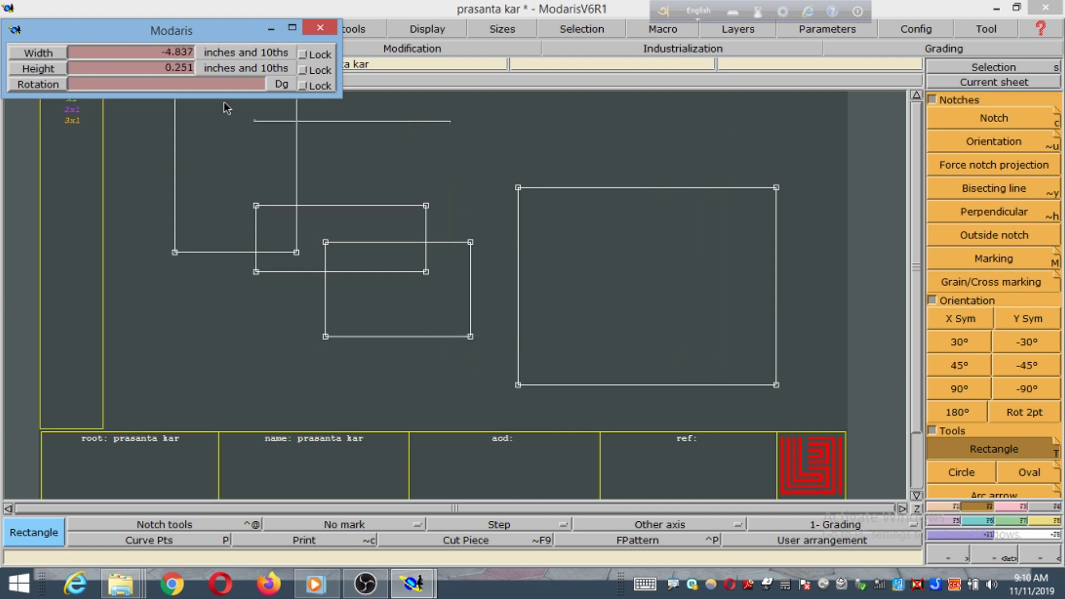
Place a narrow 3.000-wide rectangle near the top of the sheet
{"action": "left_click", "coordinate": [181, 57]}
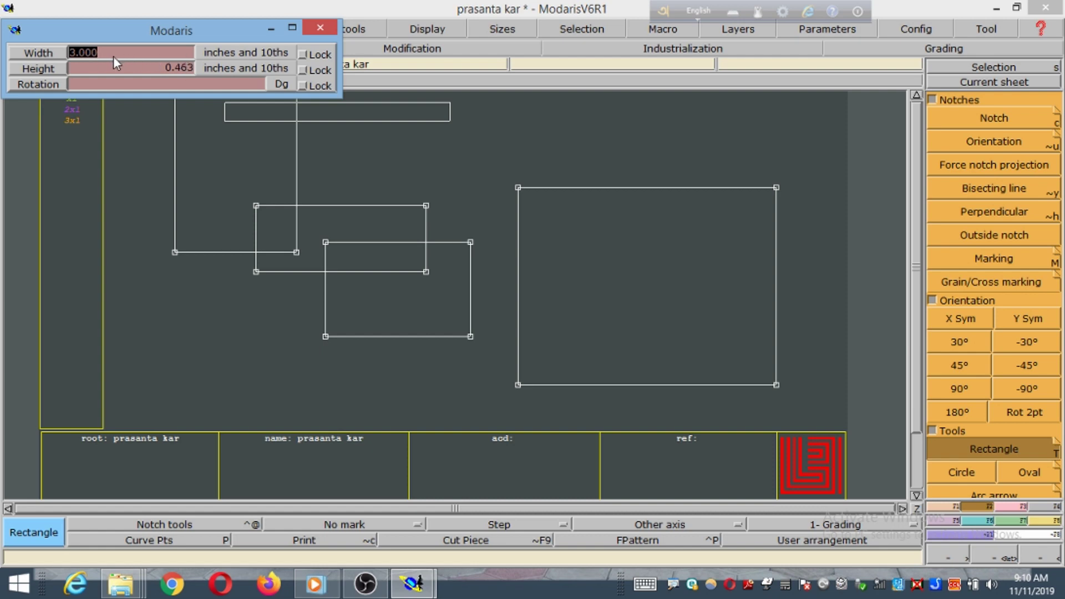
{"action": "left_click", "coordinate": [553, 255]}
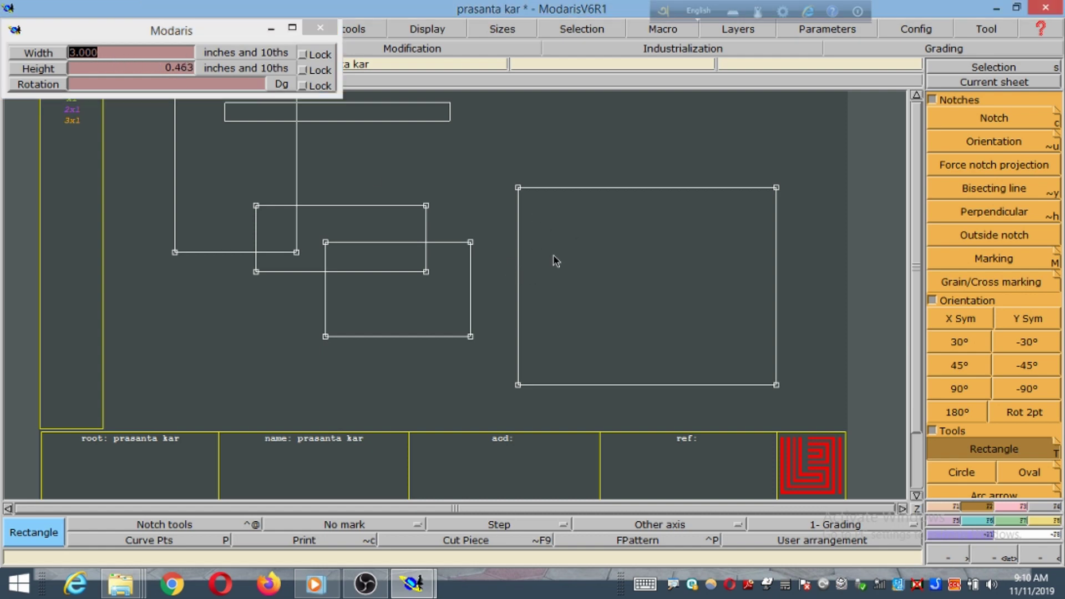
{"action": "left_click", "coordinate": [567, 212]}
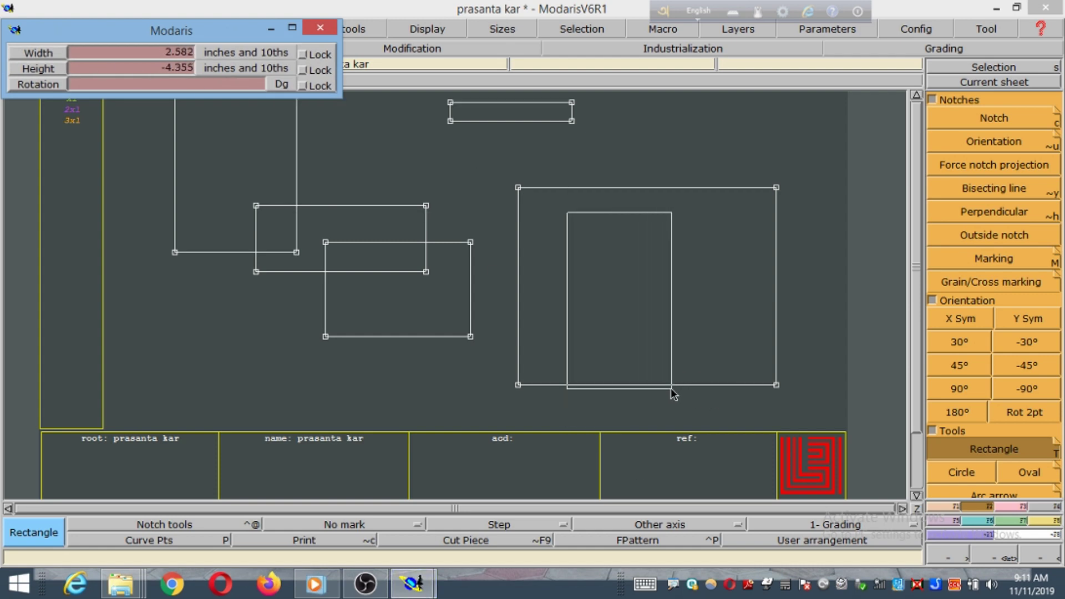
Enter a width of 4567 for the next rectangle
{"action": "left_click", "coordinate": [114, 53]}
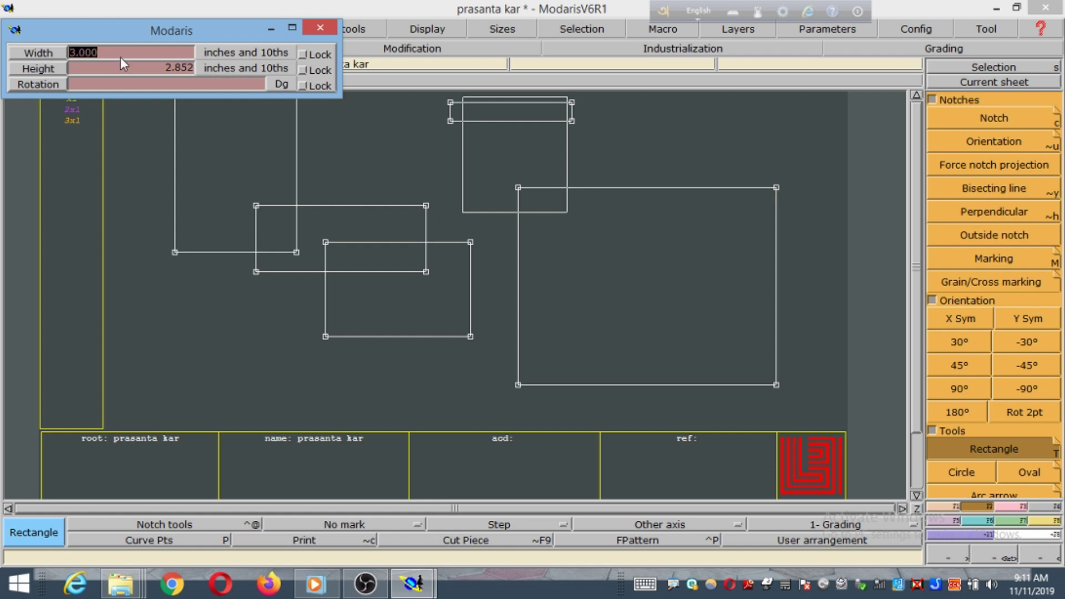
{"action": "type", "text": "4567"}
{"action": "left_click", "coordinate": [109, 72]}
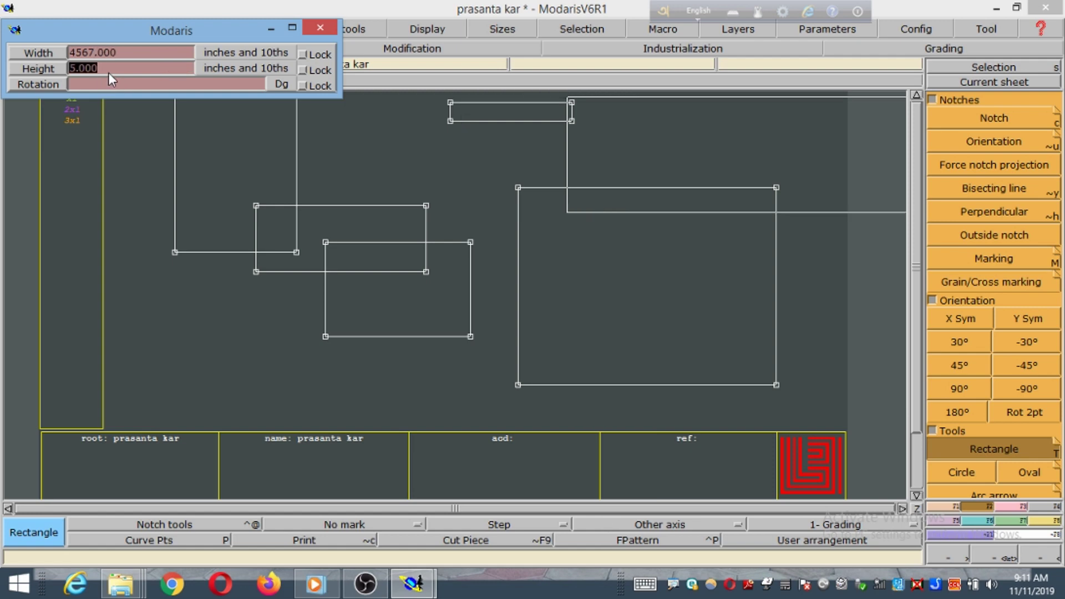